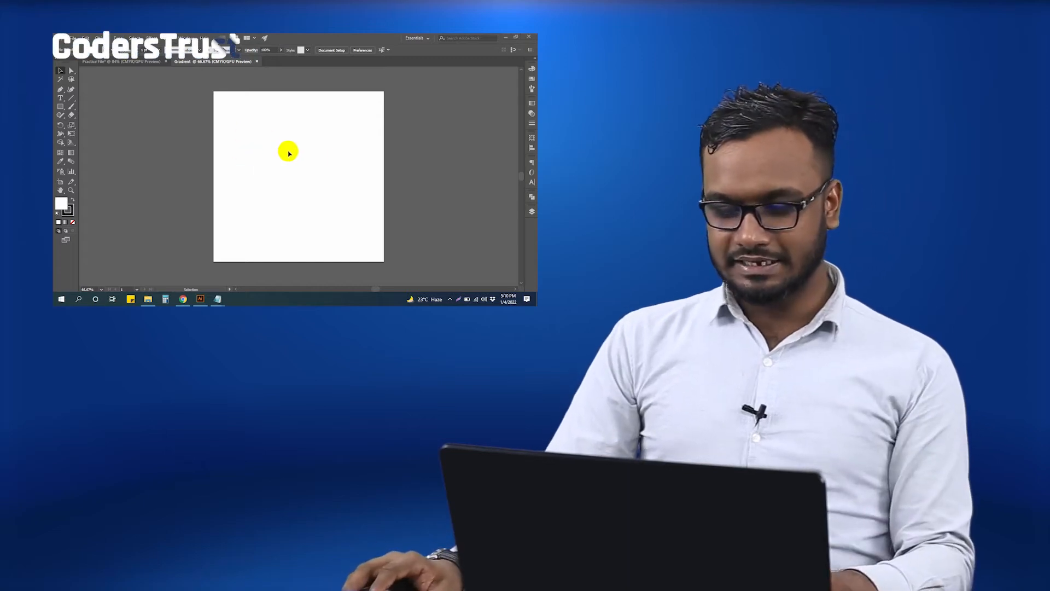
Draw a wide rectangle across the upper part of the blank artboard.
drag(324, 144, 264, 133)
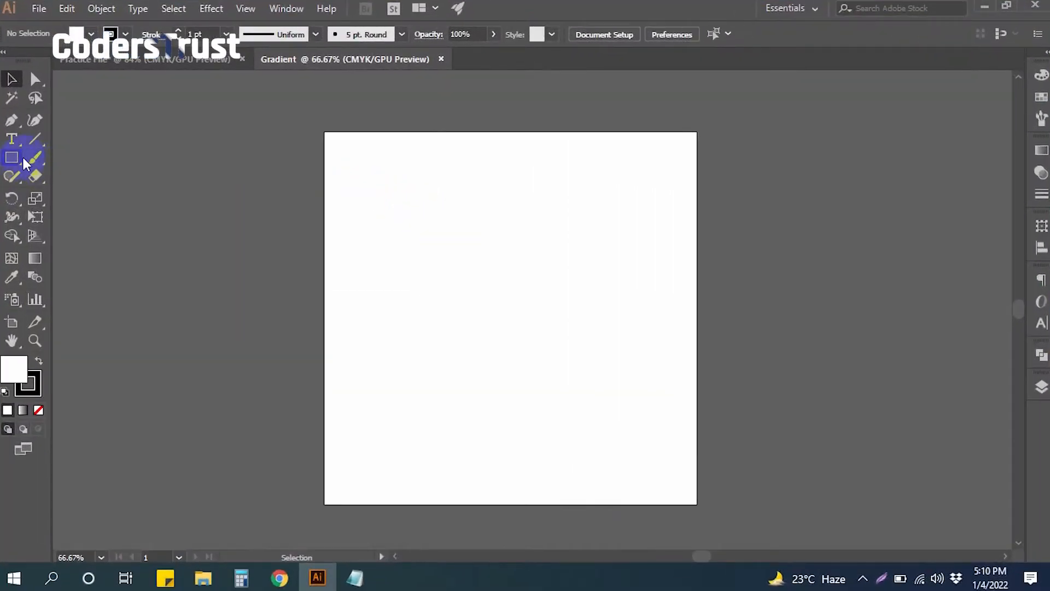
click(24, 162)
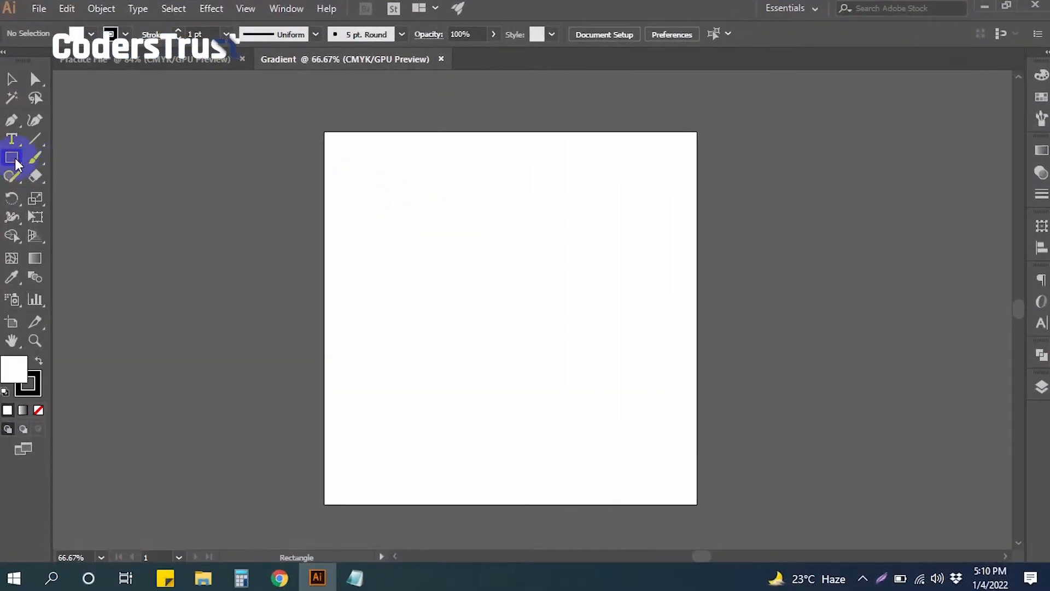
drag(381, 190, 636, 345)
click(12, 80)
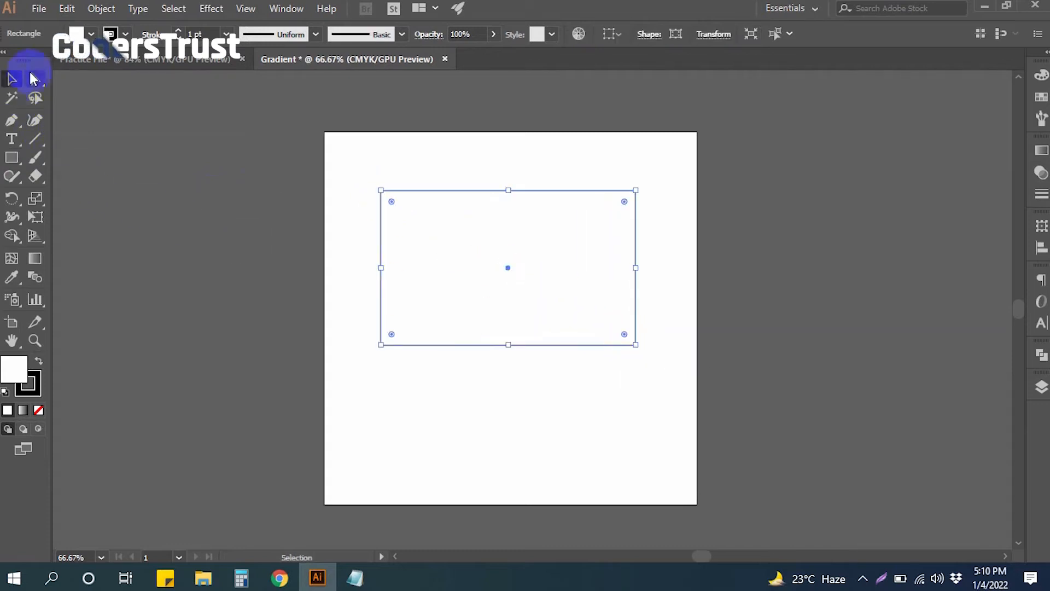
Set the rectangle's stroke to None and move the shape down towards the artboard's middle.
click(125, 34)
click(6, 61)
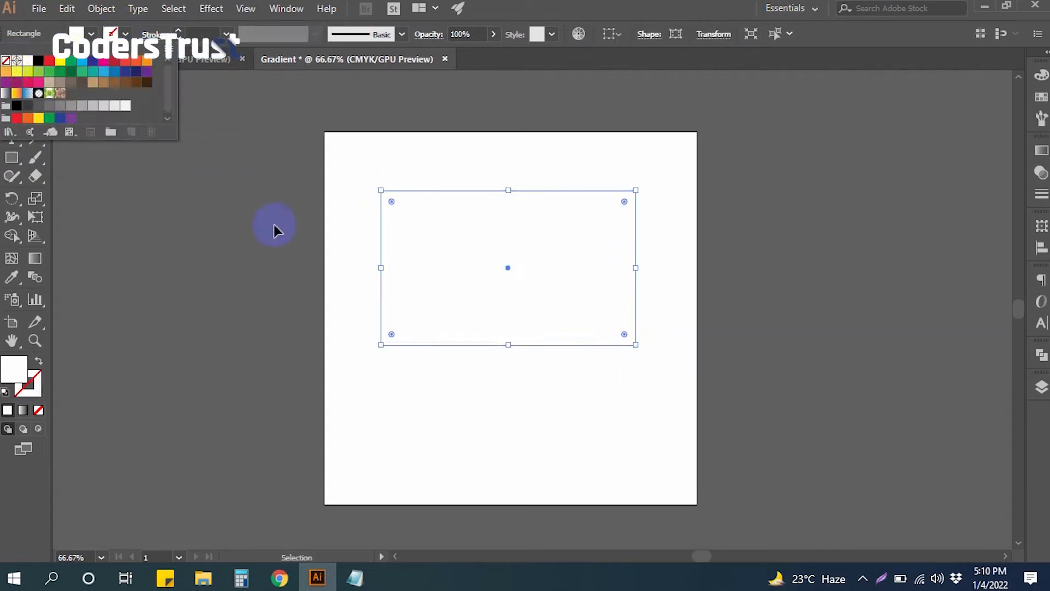
mouse_move(540, 240)
mouse_down()
mouse_move(586, 318)
mouse_move(490, 290)
mouse_up()
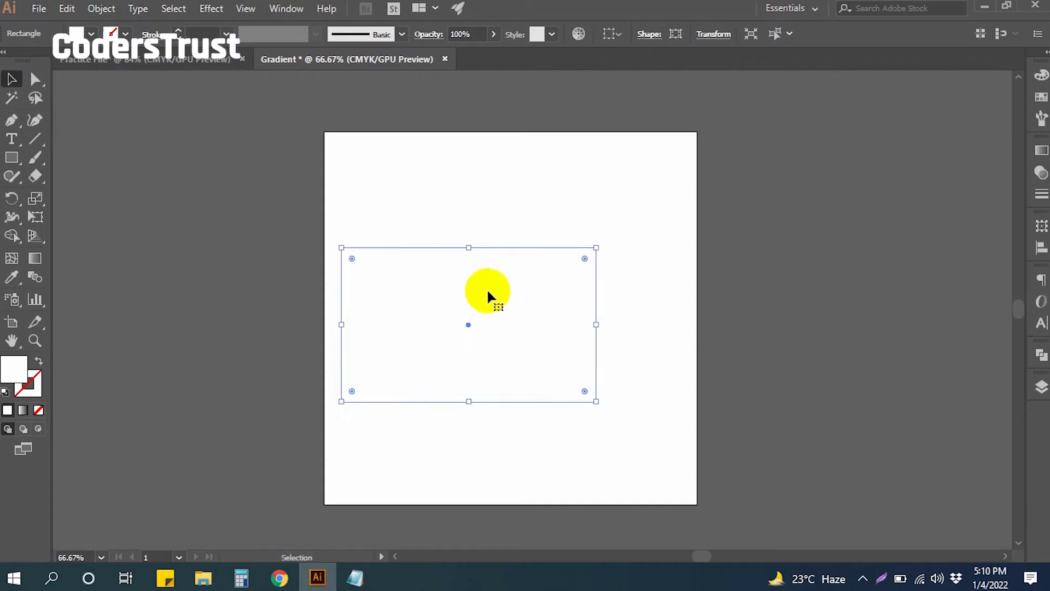
Display the Gradient panel with its full set of options.
click(286, 8)
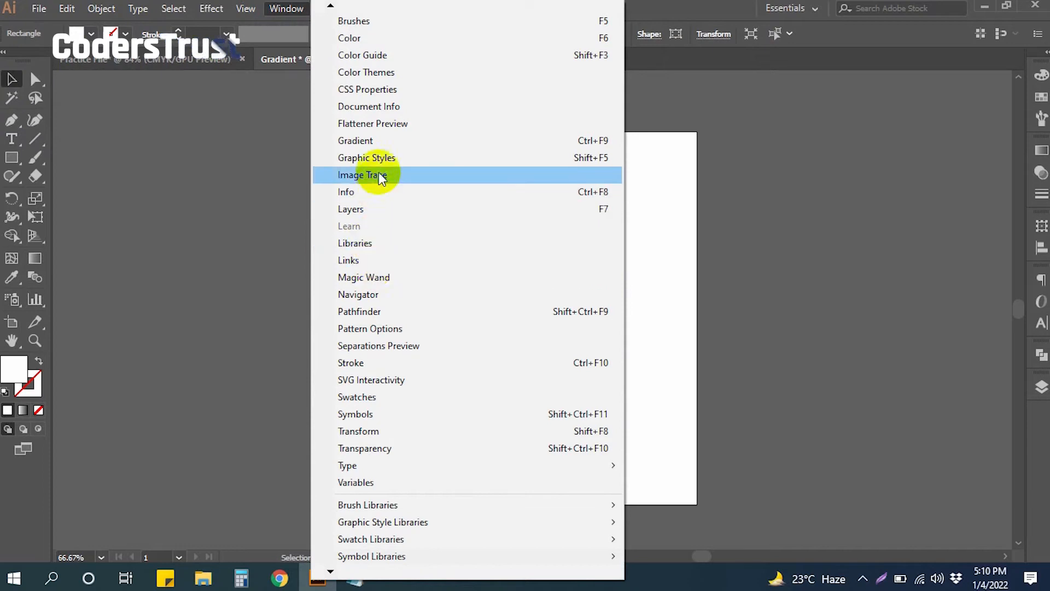
click(375, 140)
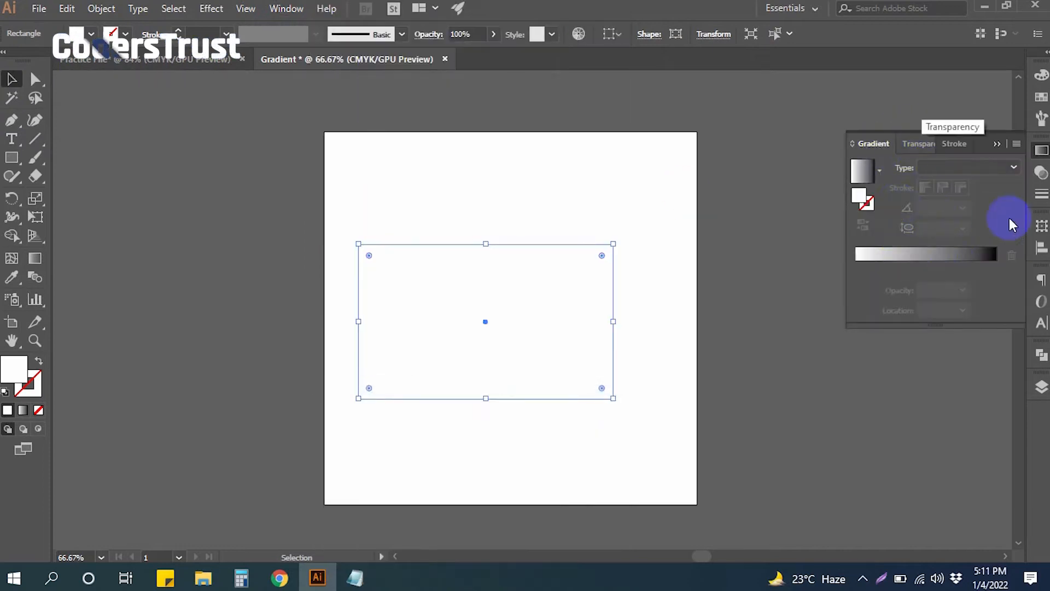
click(853, 144)
click(852, 144)
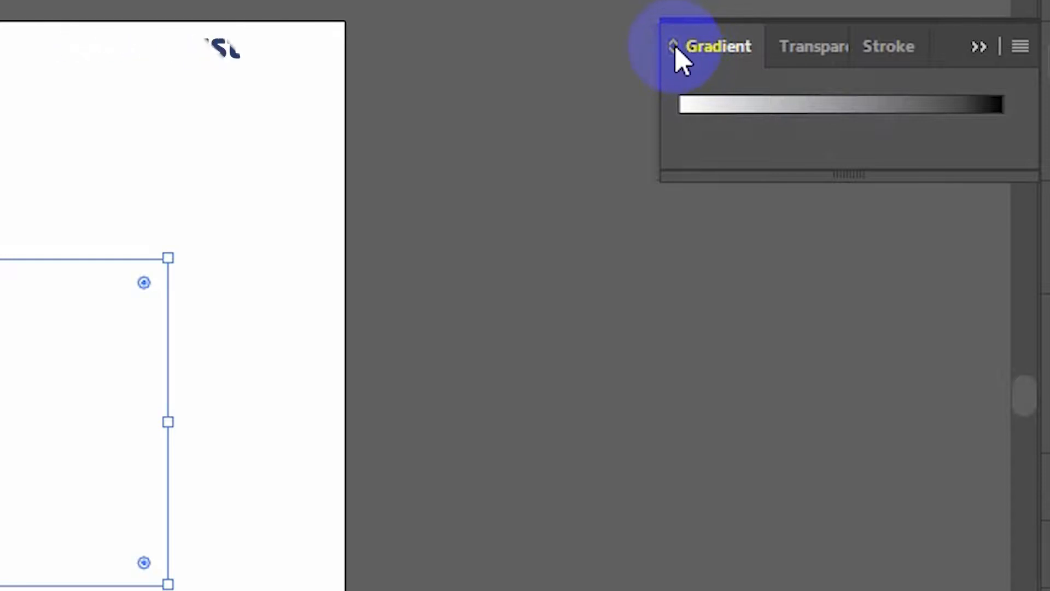
click(675, 50)
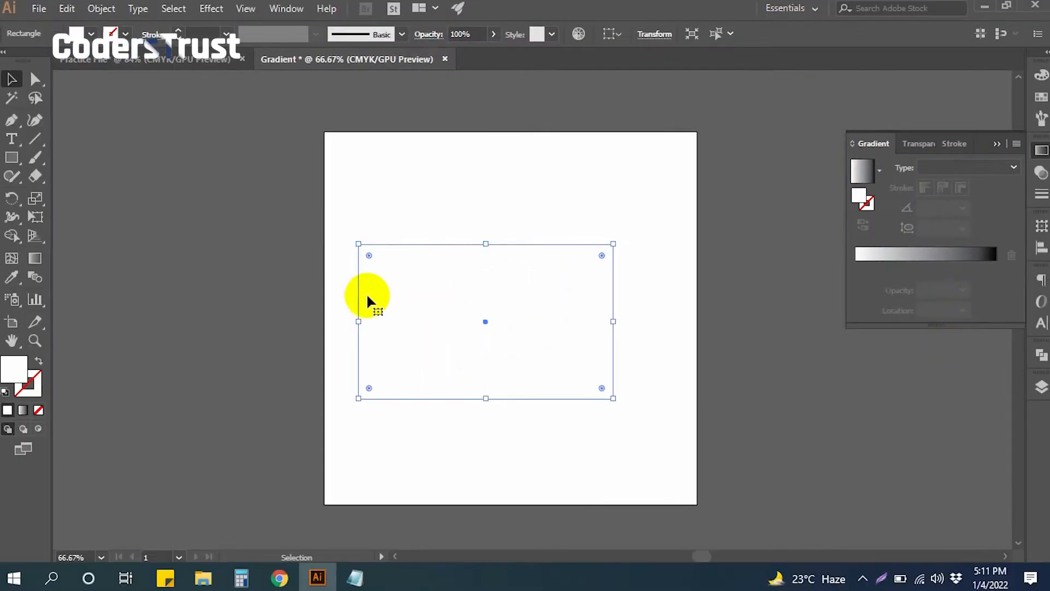
Fill the rectangle with the default white-to-black linear gradient and centre it horizontally on the artboard.
drag(476, 295, 521, 313)
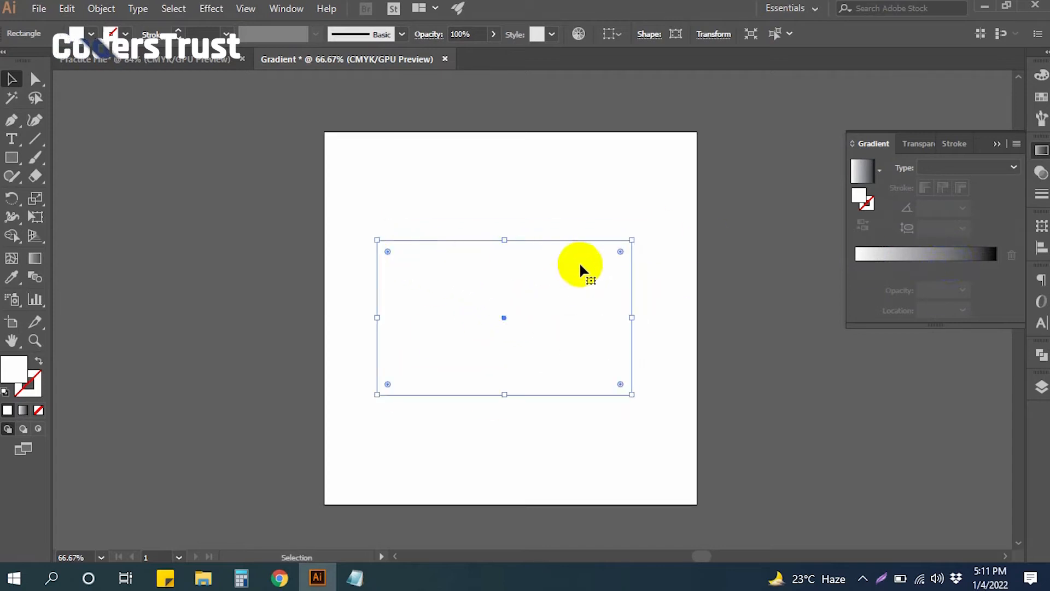
click(936, 256)
drag(398, 298, 408, 298)
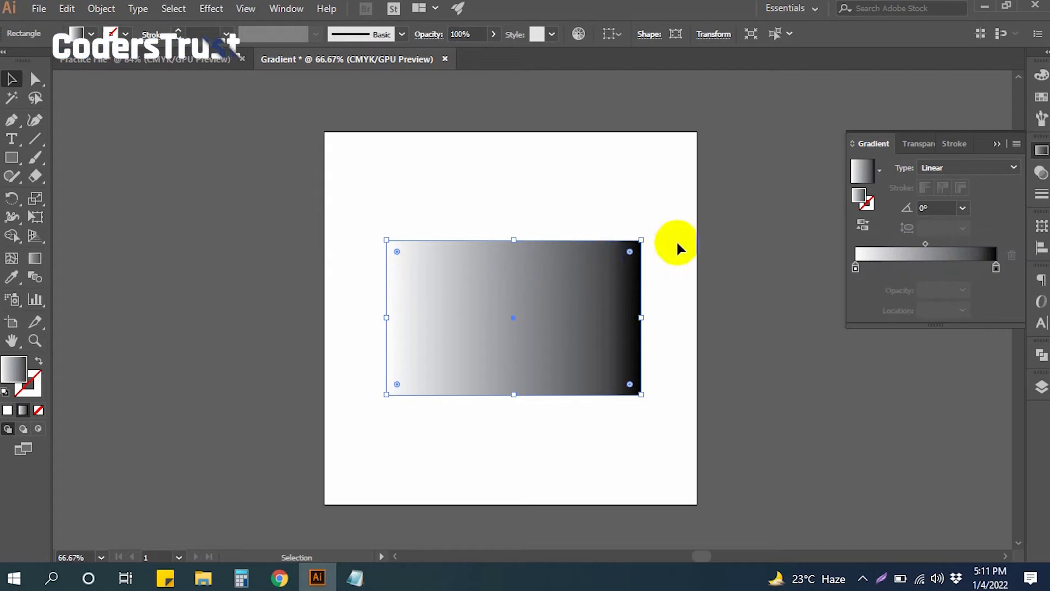
Compare the Radial and Linear gradient types on the rectangle, ending on Linear.
click(923, 168)
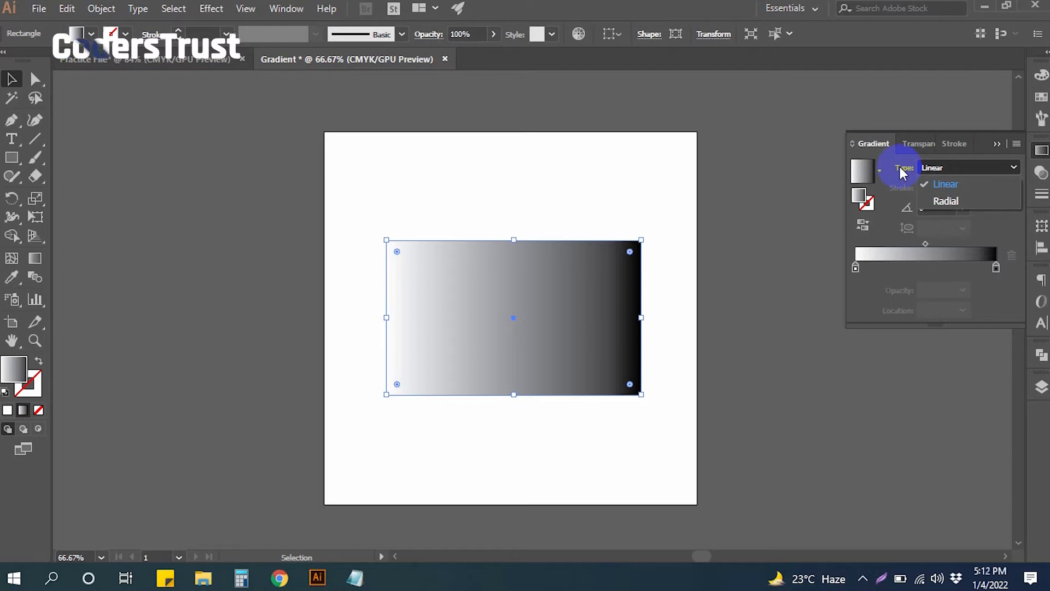
click(954, 186)
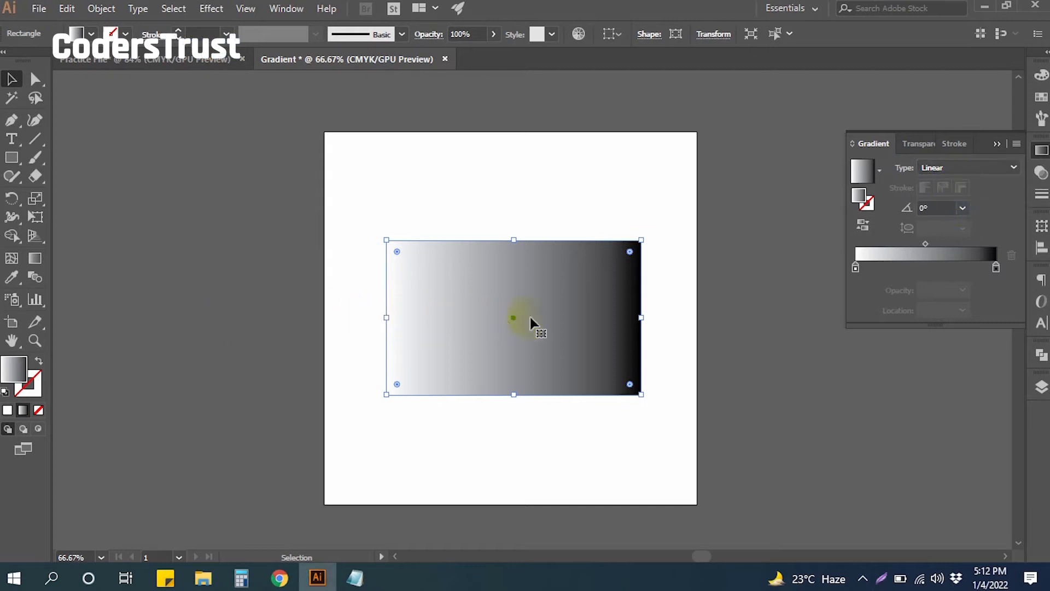
click(961, 168)
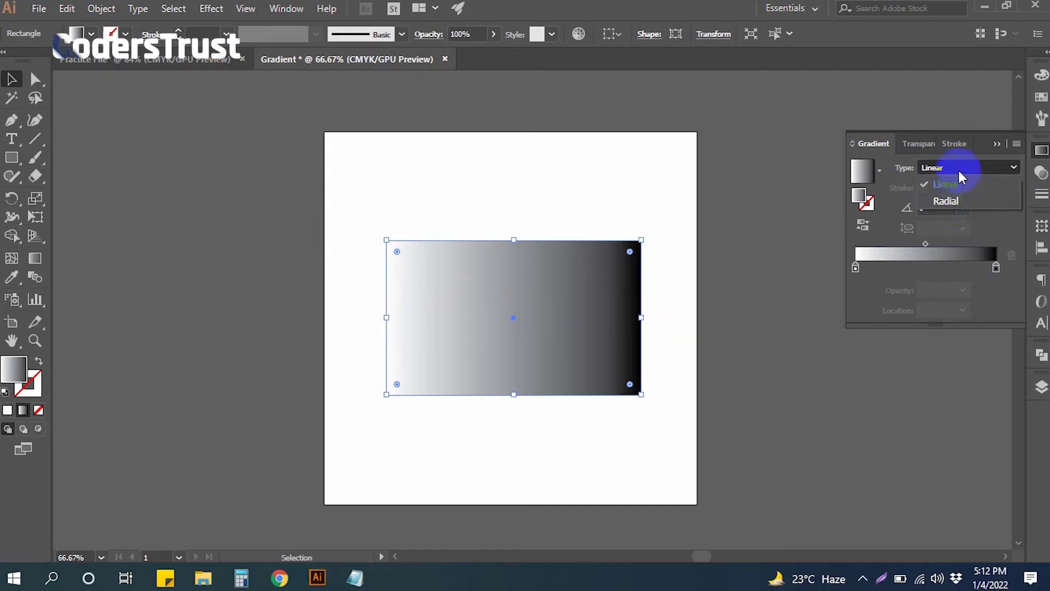
click(946, 199)
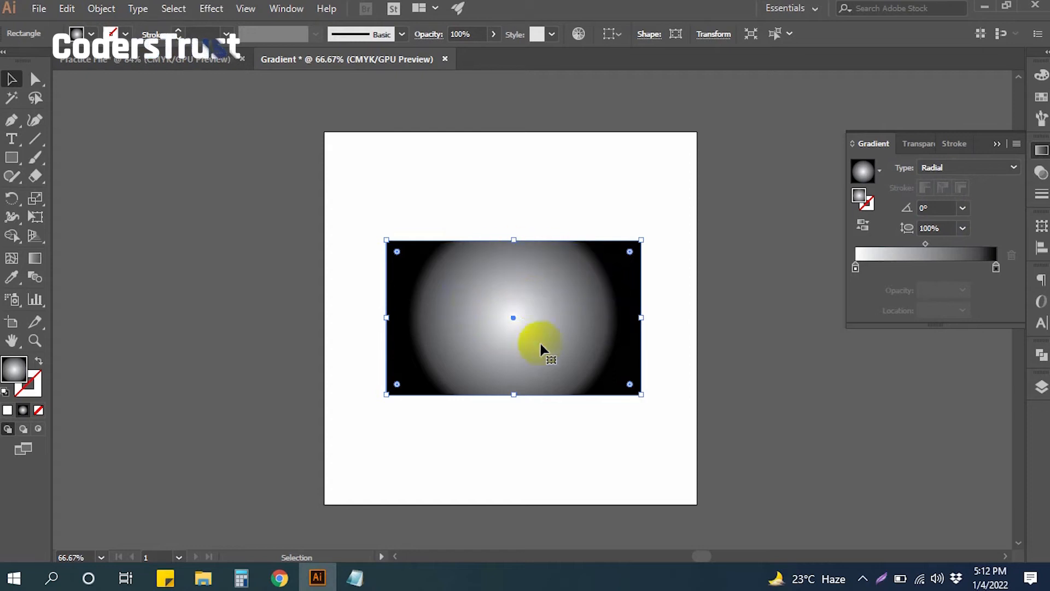
click(948, 167)
click(956, 185)
click(954, 167)
click(965, 203)
click(963, 171)
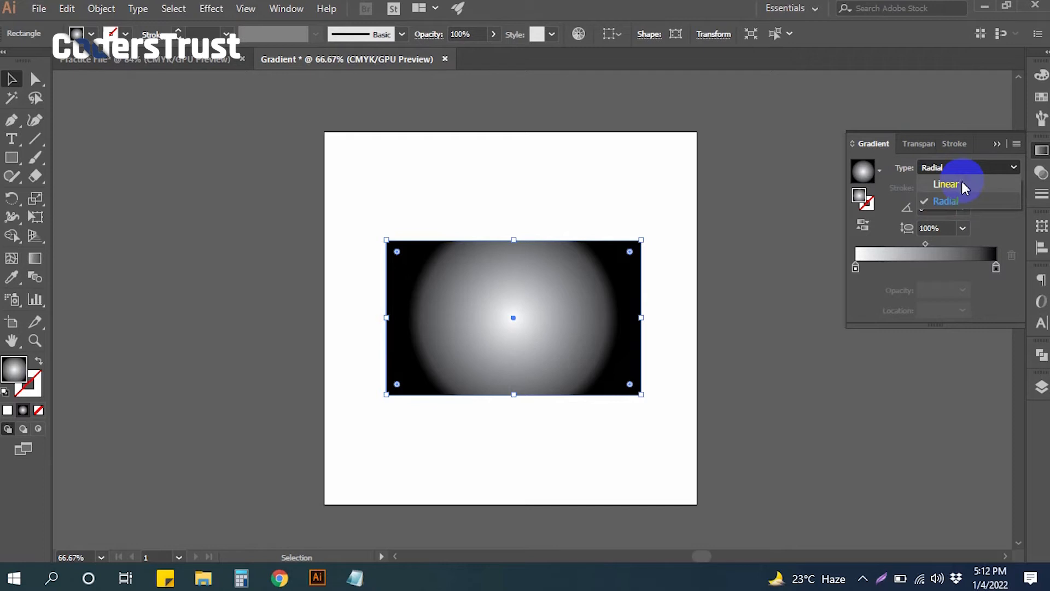
click(962, 183)
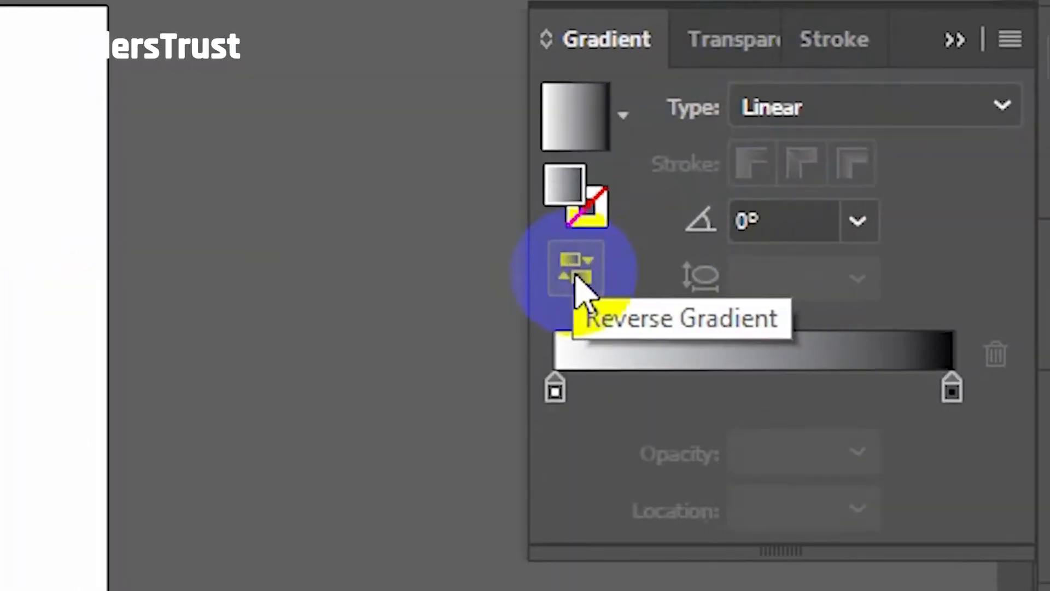
Try Reverse Gradient on the rectangle's fill several times, ending in the white-to-black order.
click(576, 277)
click(576, 277)
click(576, 277)
click(576, 276)
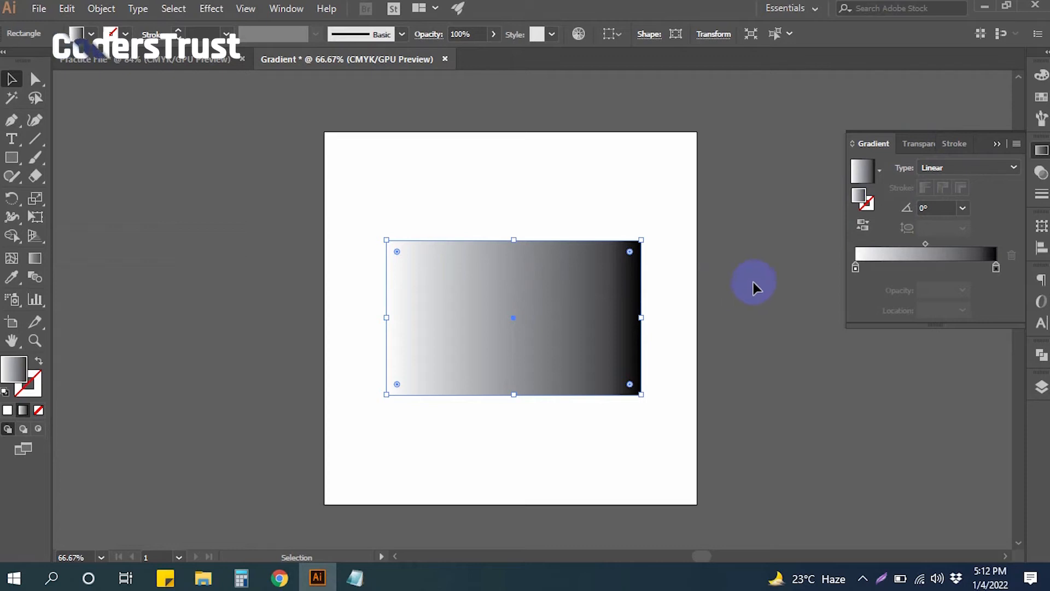
Select the gradient's white and black end stops in turn, discarding the extra stop added near the white end.
click(856, 267)
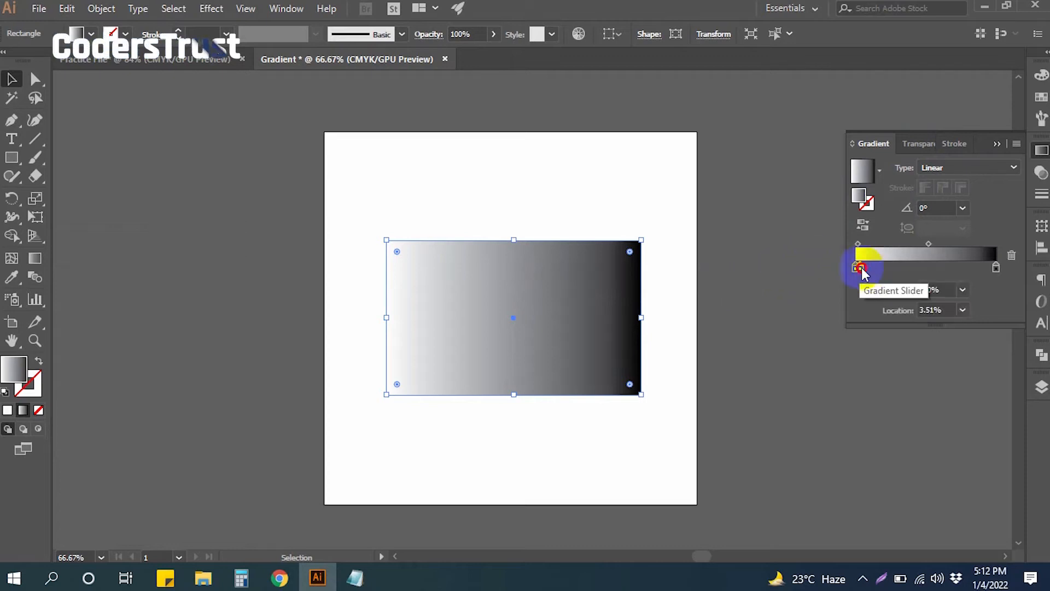
drag(858, 268, 855, 281)
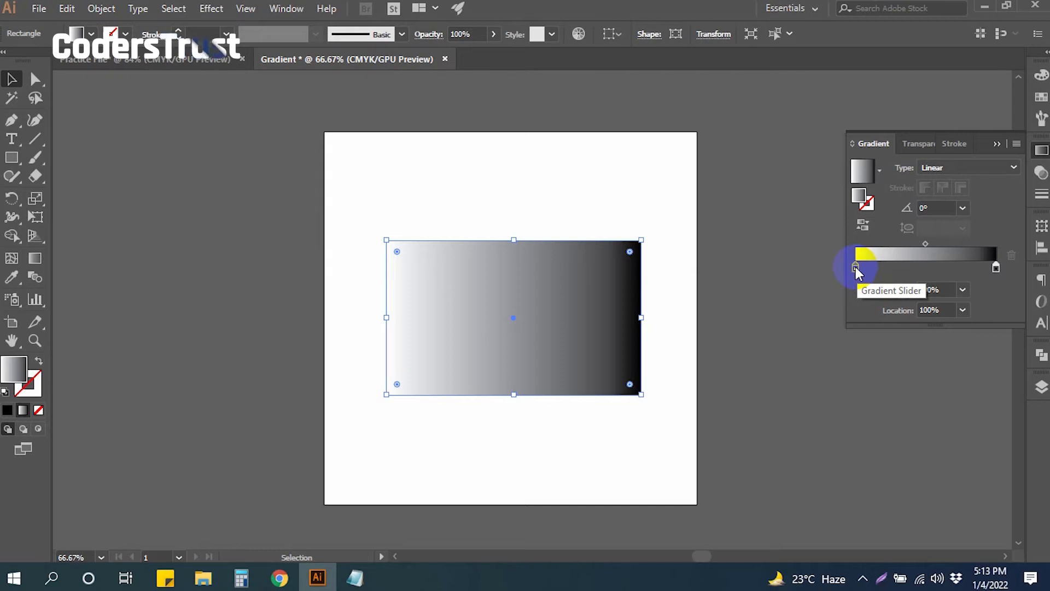
click(855, 267)
click(996, 267)
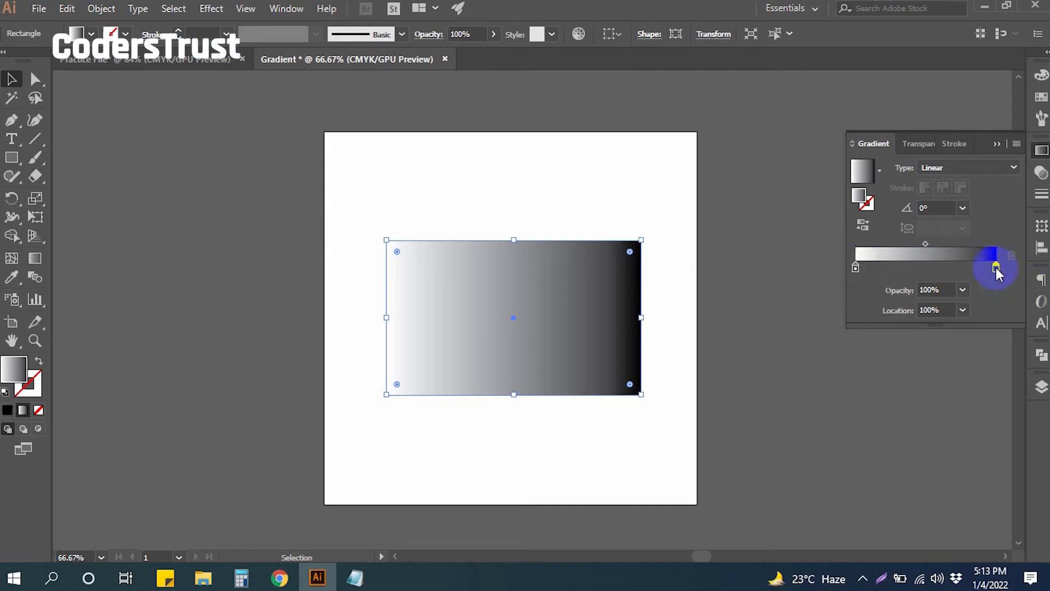
click(855, 268)
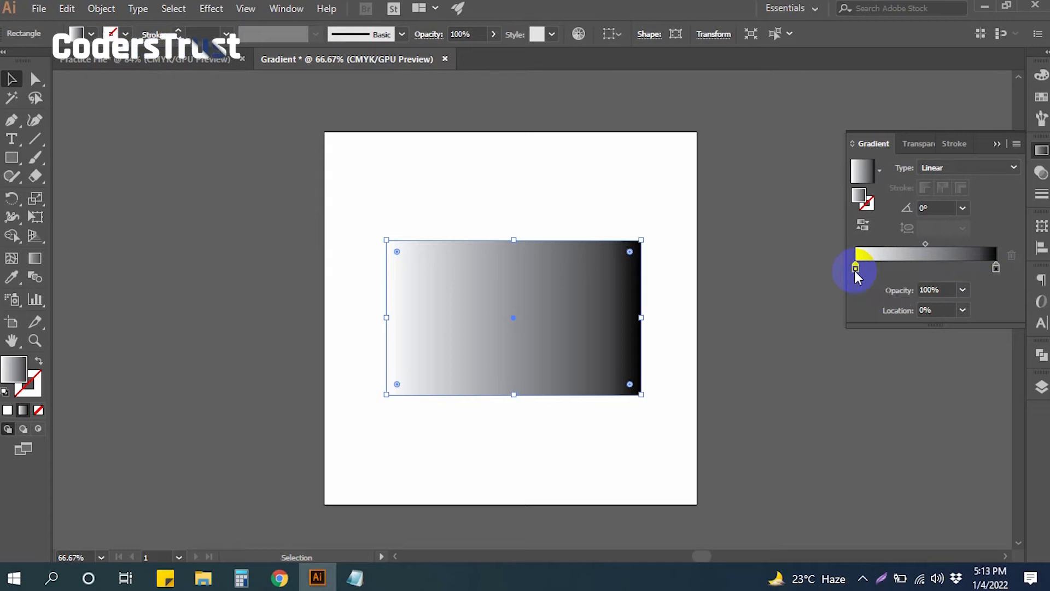
click(996, 268)
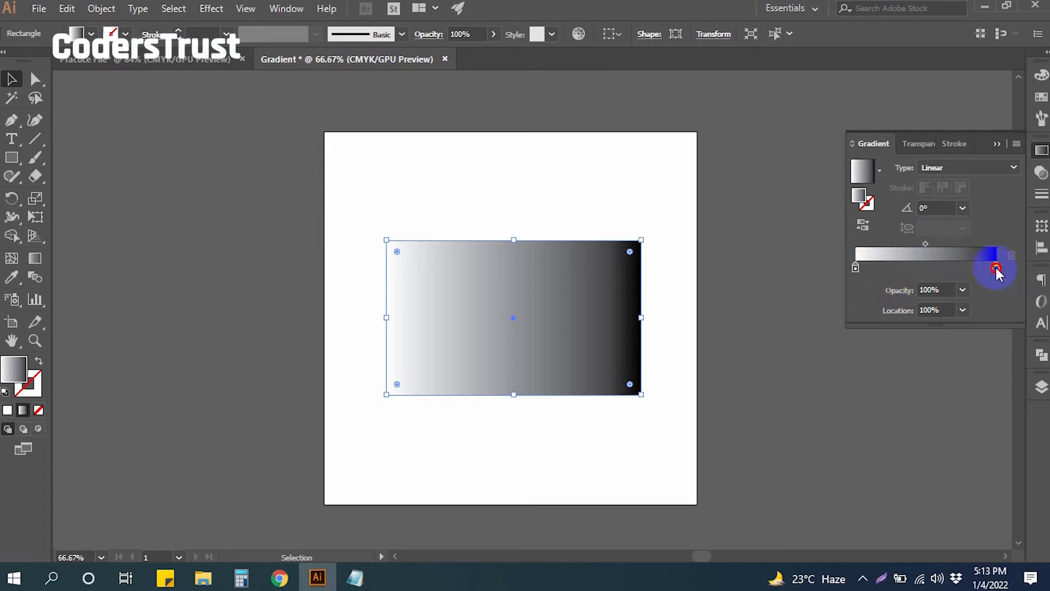
Switch the gradient's white stop to CMYK and mix a teal of C 100, M 12, Y 44, K 0.
double_click(855, 268)
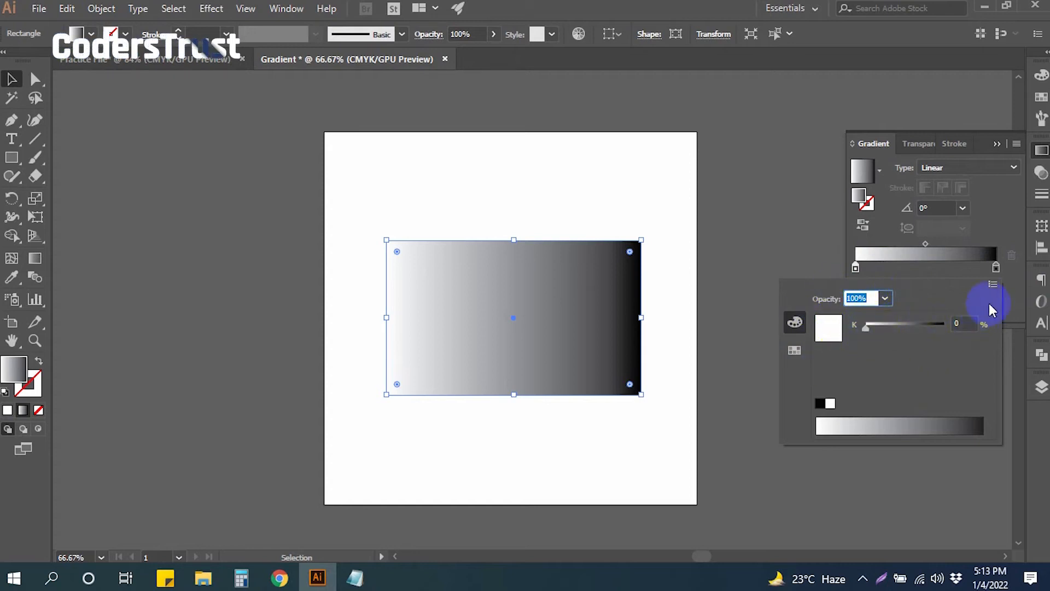
click(993, 284)
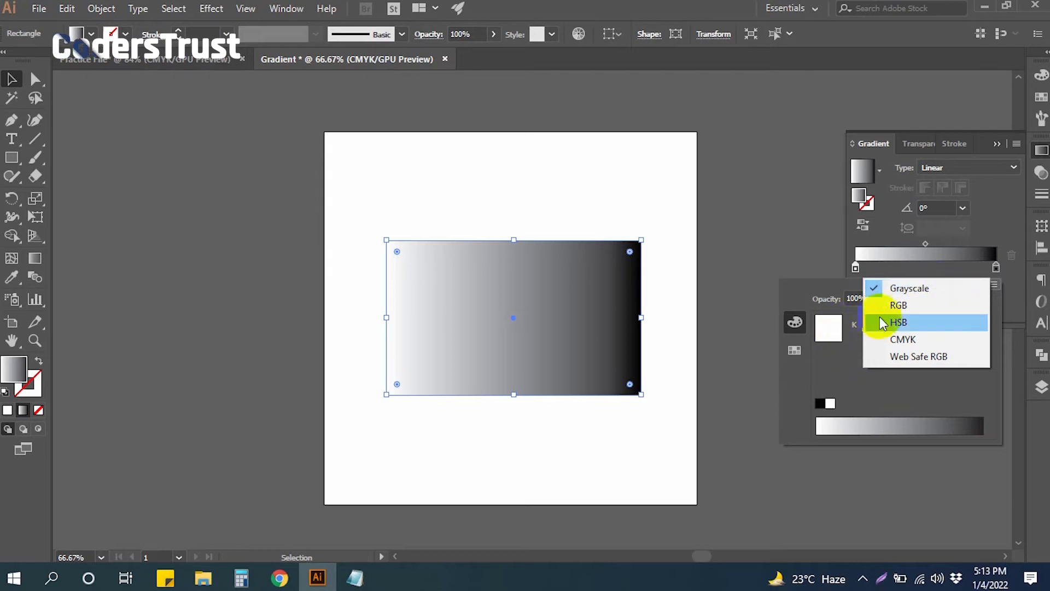
click(910, 342)
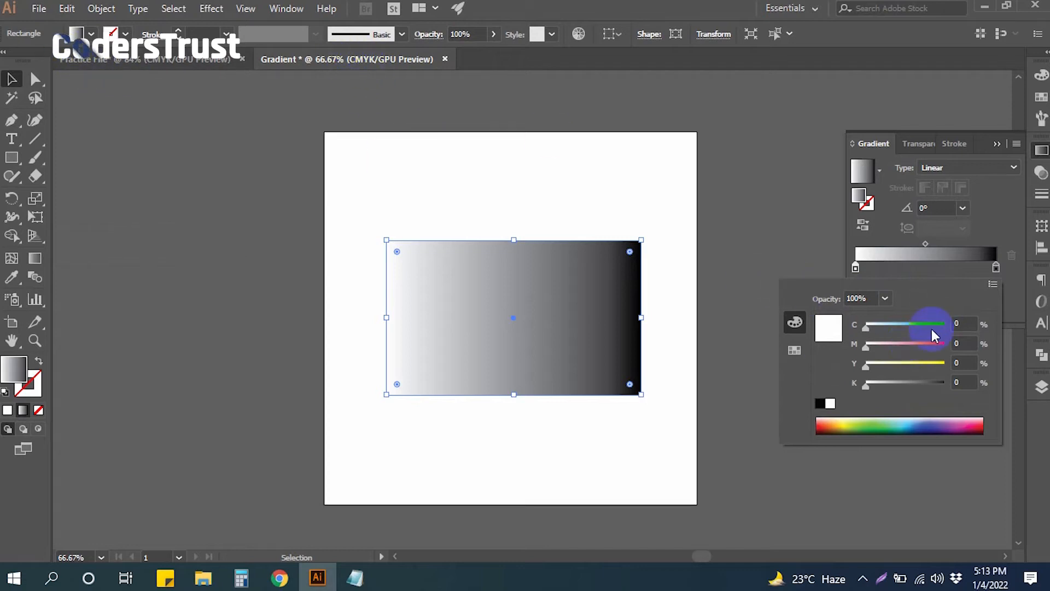
drag(888, 327, 878, 346)
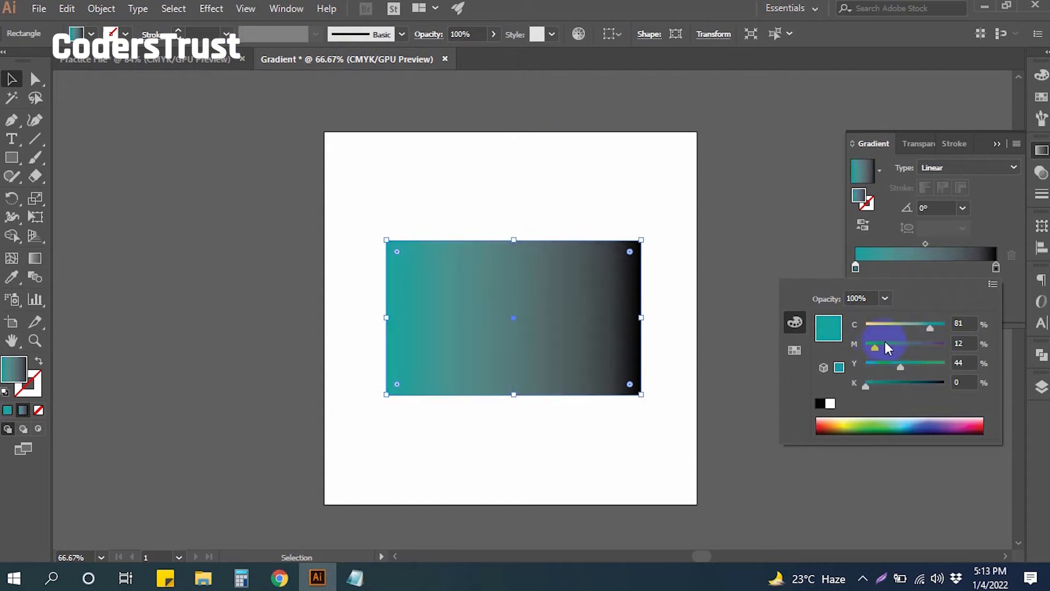
drag(931, 327, 945, 327)
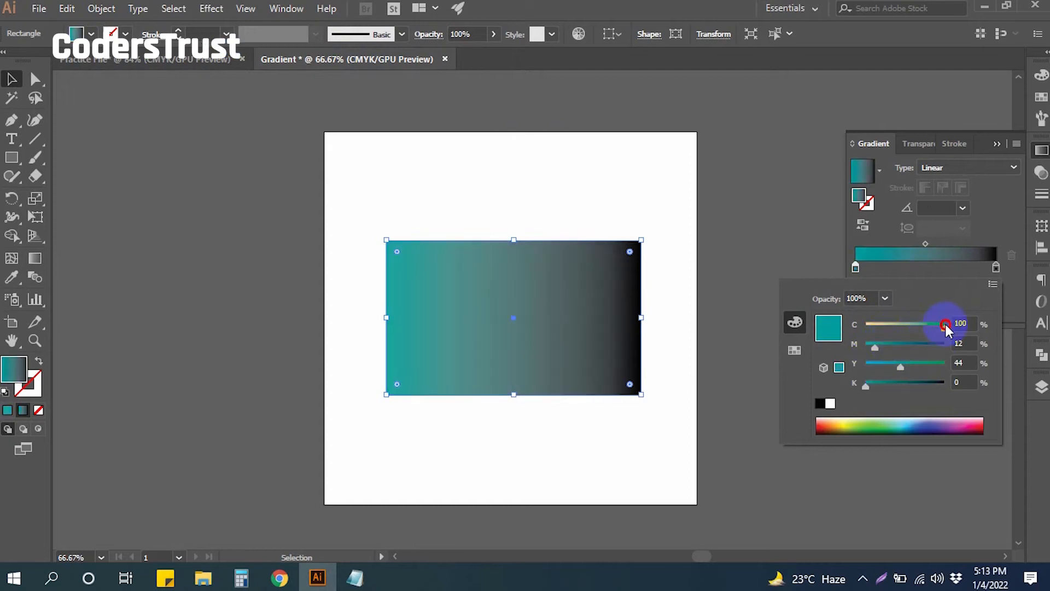
Set the gradient's starting stop to the dark blue swatch.
click(794, 352)
click(871, 316)
click(883, 317)
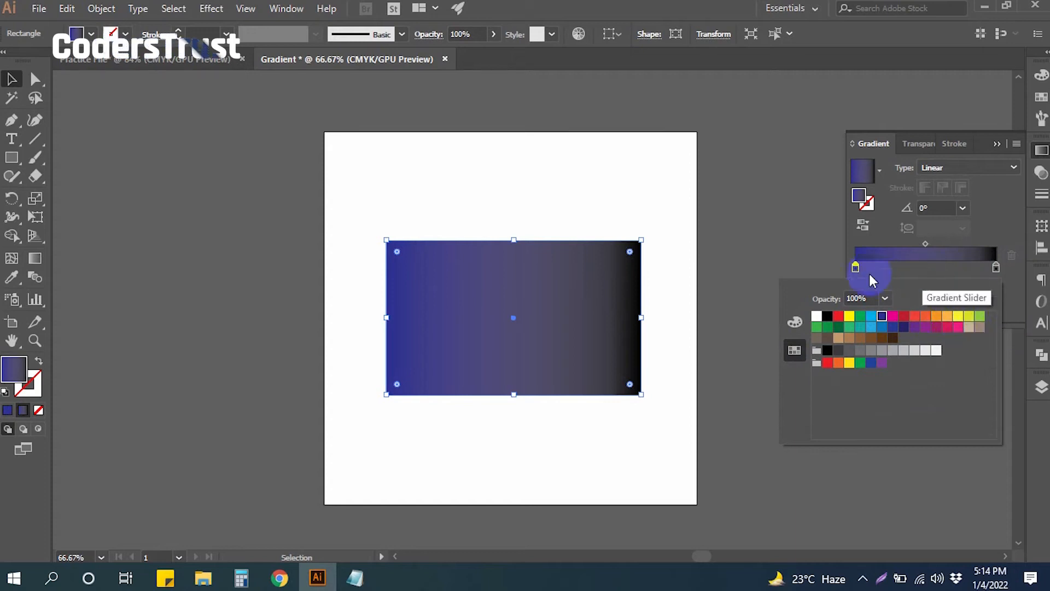
Change the gradient's black end stop to the deep navy swatch.
click(995, 266)
double_click(996, 267)
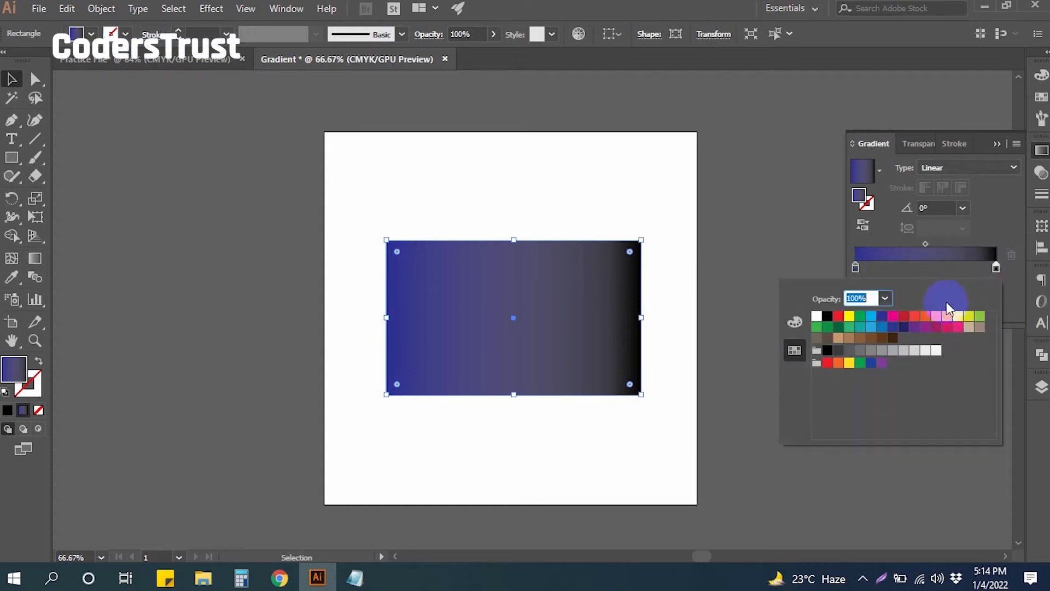
click(881, 318)
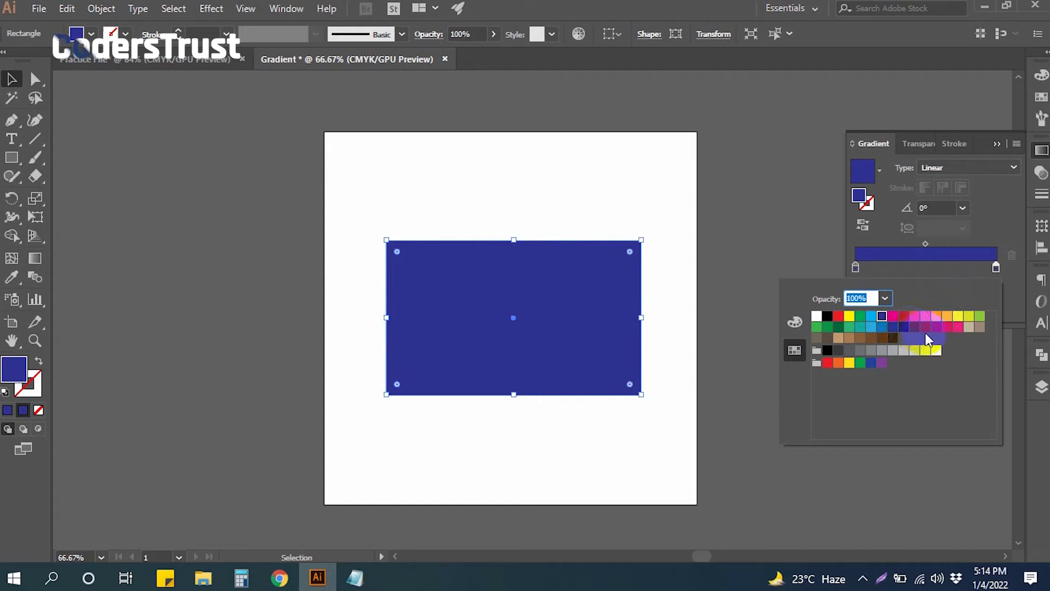
click(906, 327)
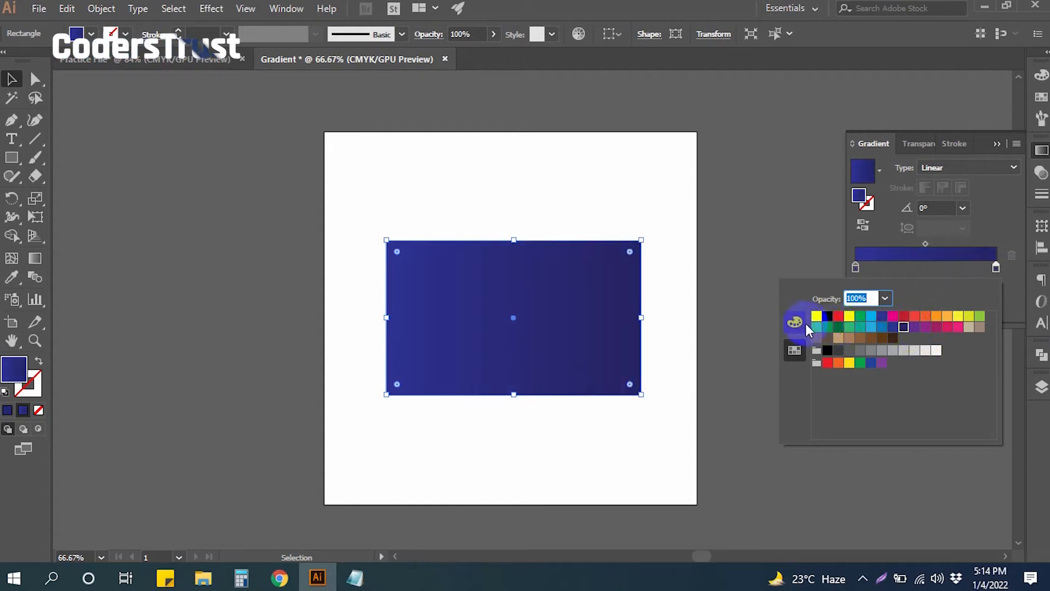
Darken the navy end stop by raising its black (K) component in CMYK, and deselect the rectangle.
click(795, 323)
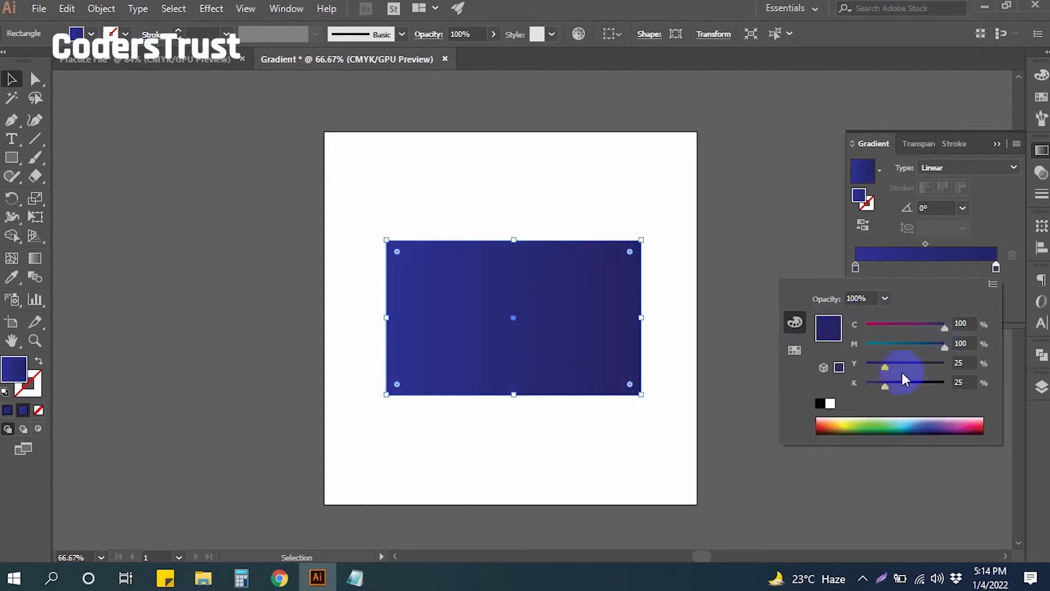
drag(885, 387, 913, 378)
click(710, 244)
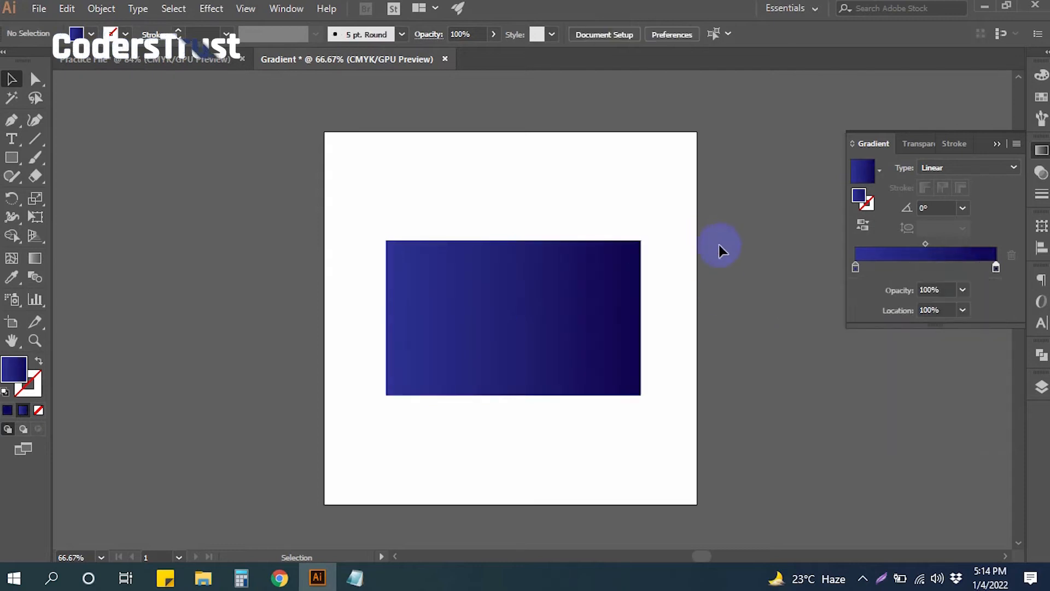
click(535, 335)
click(358, 296)
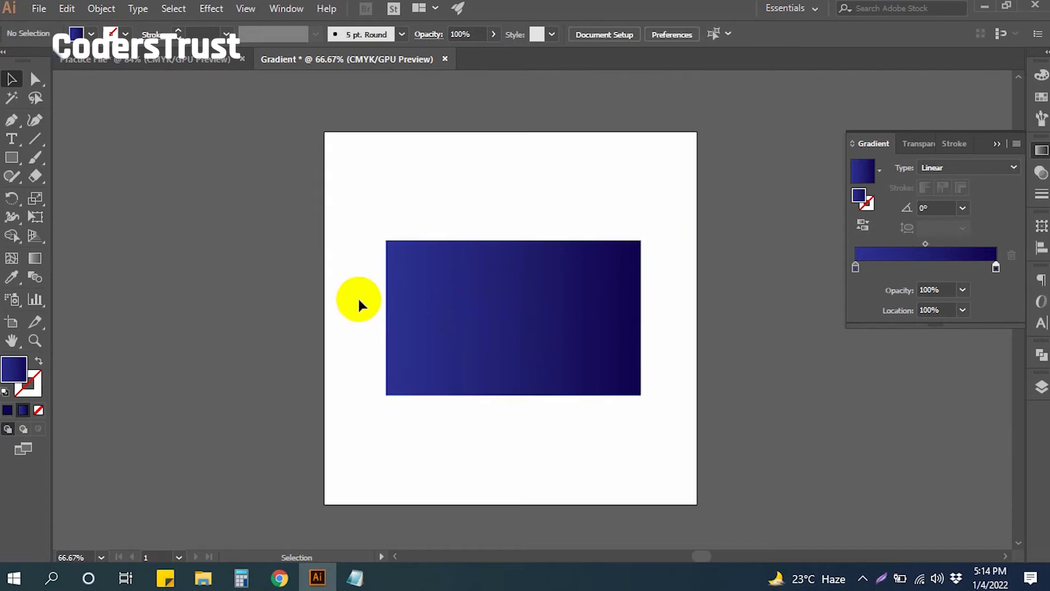
Add a middle colour stop at about 28% of the rectangle's gradient and mix it to cyan: C 100, M 0, Y 0, K 0.
click(605, 286)
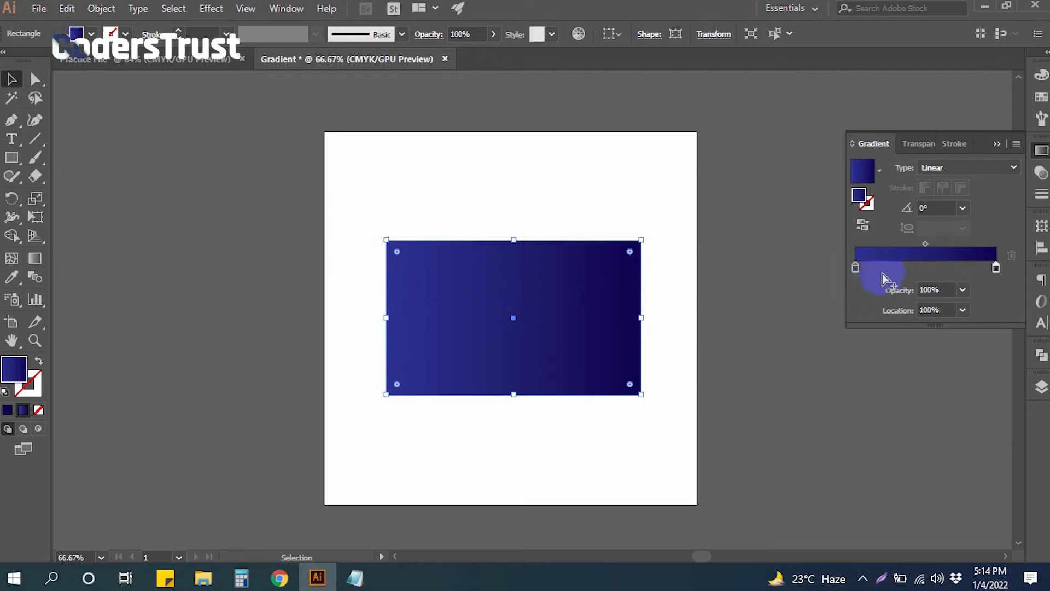
click(856, 268)
click(995, 268)
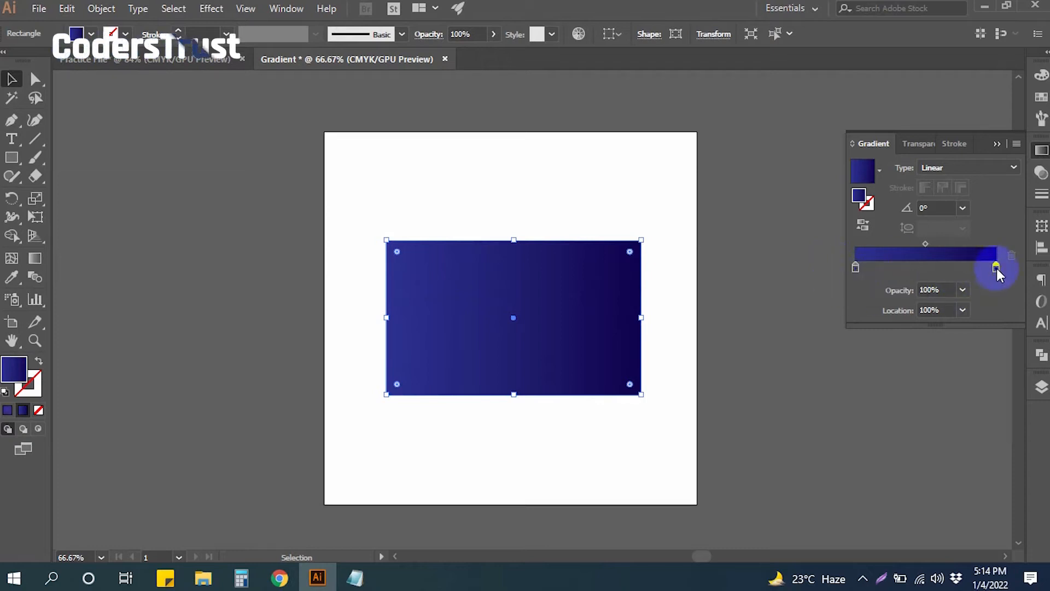
click(895, 268)
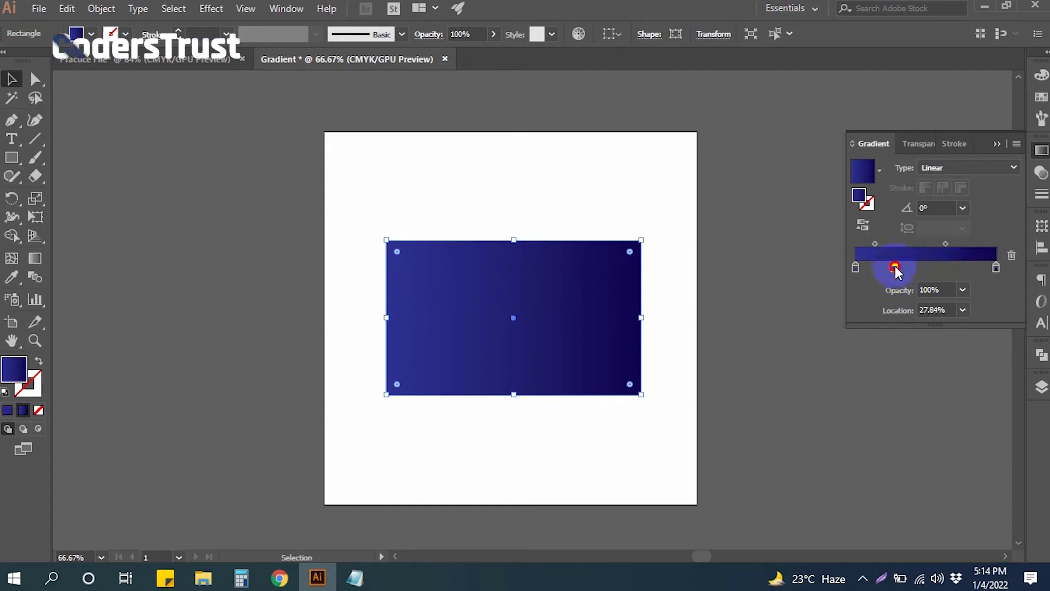
double_click(895, 268)
drag(901, 343, 865, 345)
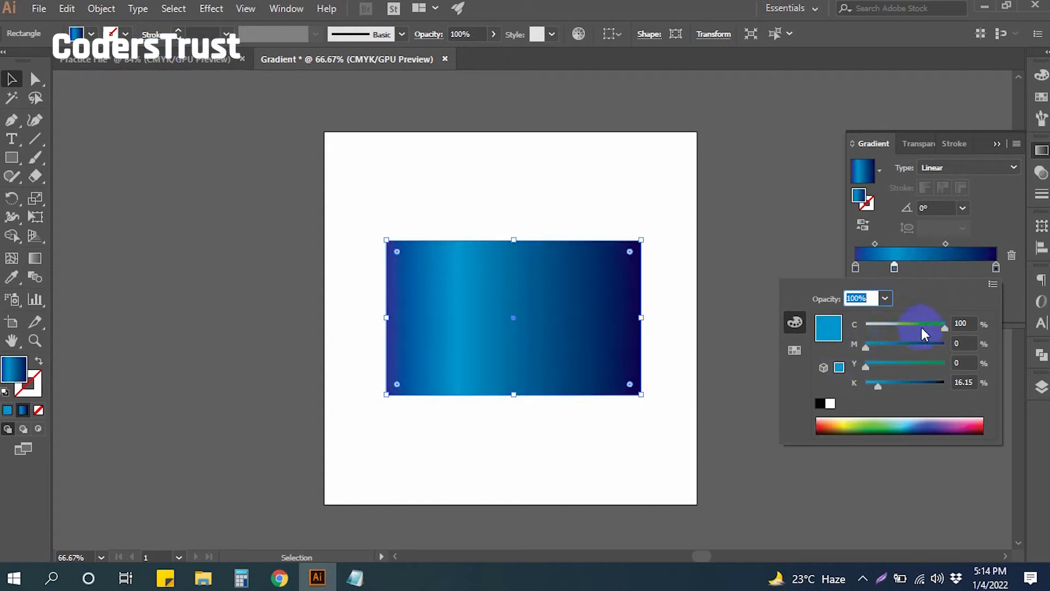
drag(882, 394, 849, 388)
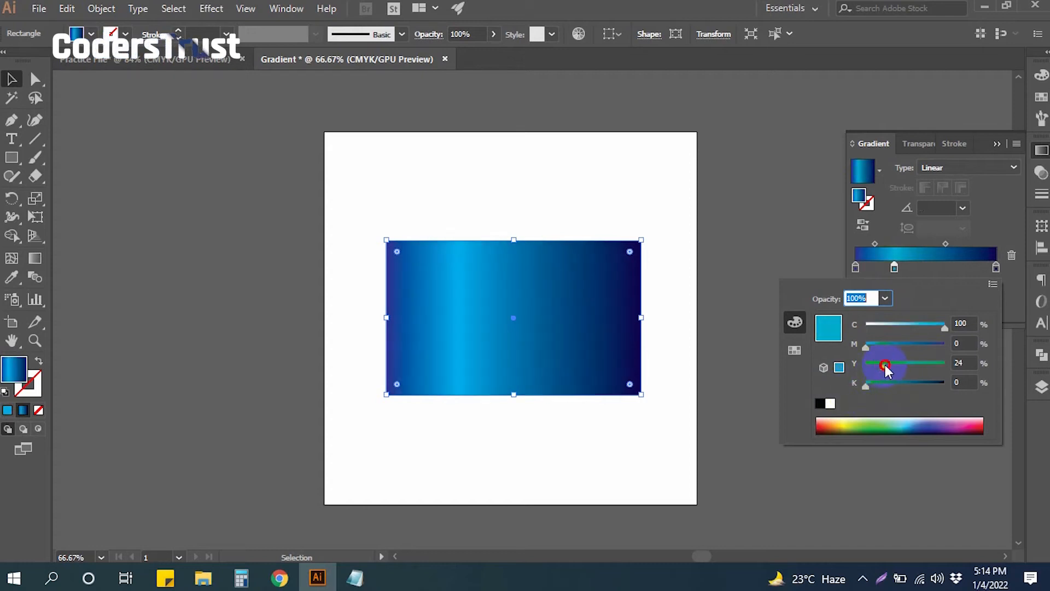
mouse_move(866, 347)
mouse_down()
mouse_move(887, 346)
mouse_move(860, 342)
mouse_up()
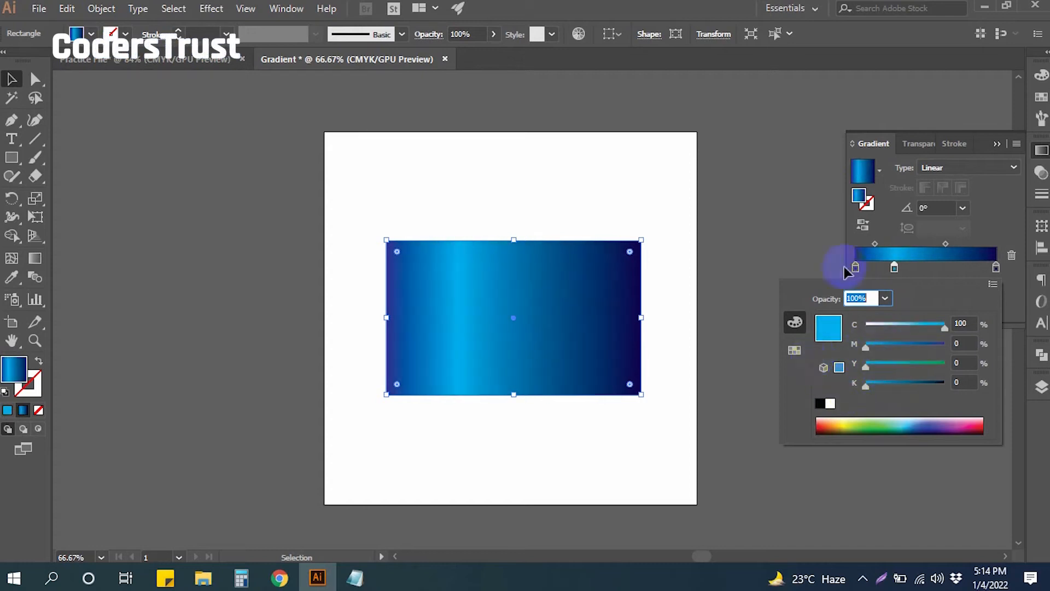
click(691, 270)
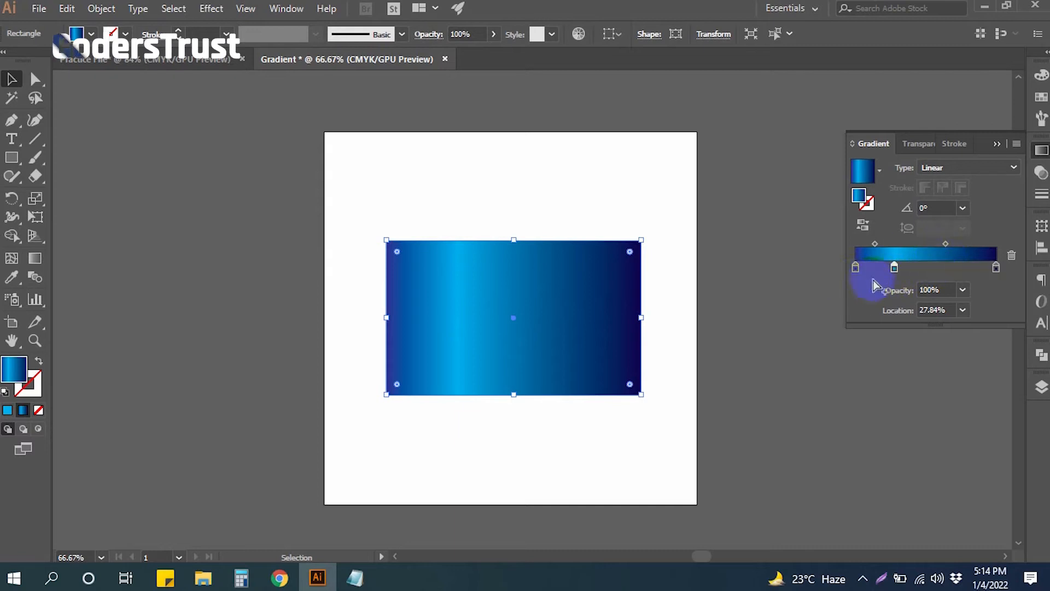
Narrow the cyan band by moving the gradient midpoints beside its stop to 87% and 13%, and deselect the rectangle.
drag(896, 268, 893, 268)
drag(944, 244, 913, 243)
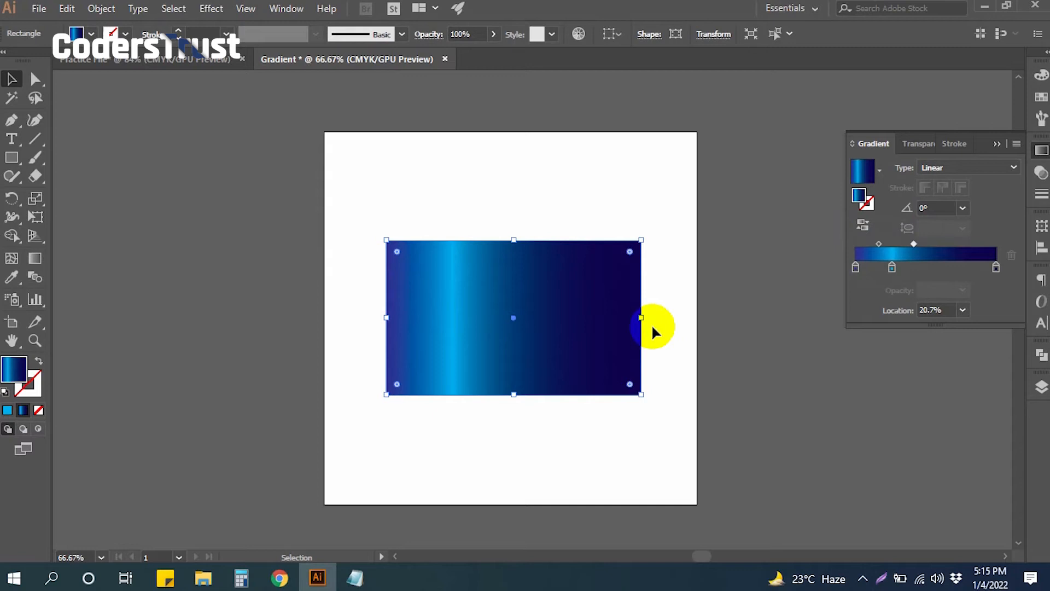
drag(912, 242, 887, 240)
click(907, 243)
click(887, 244)
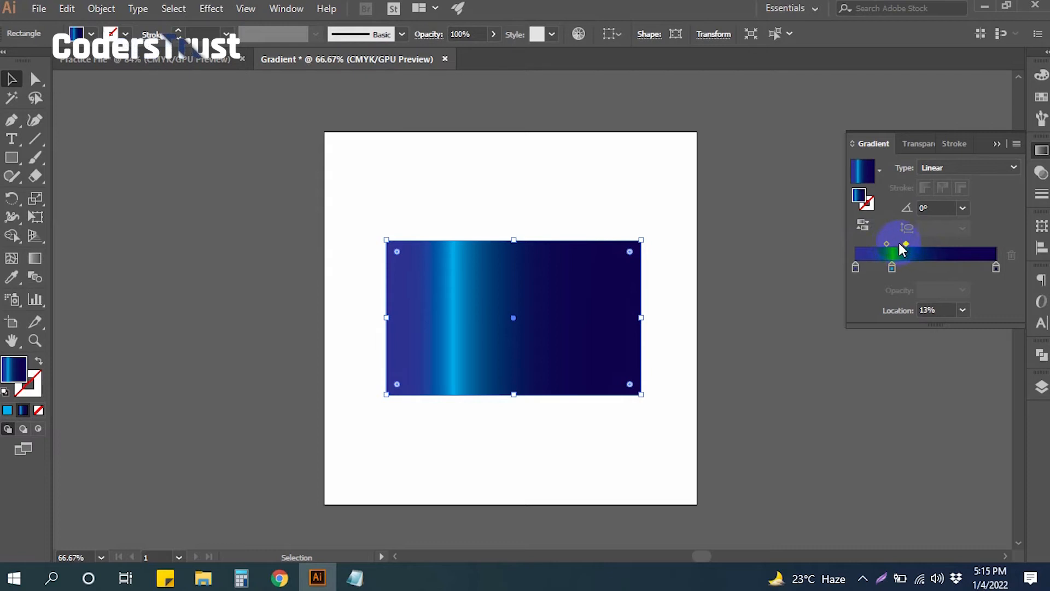
click(887, 244)
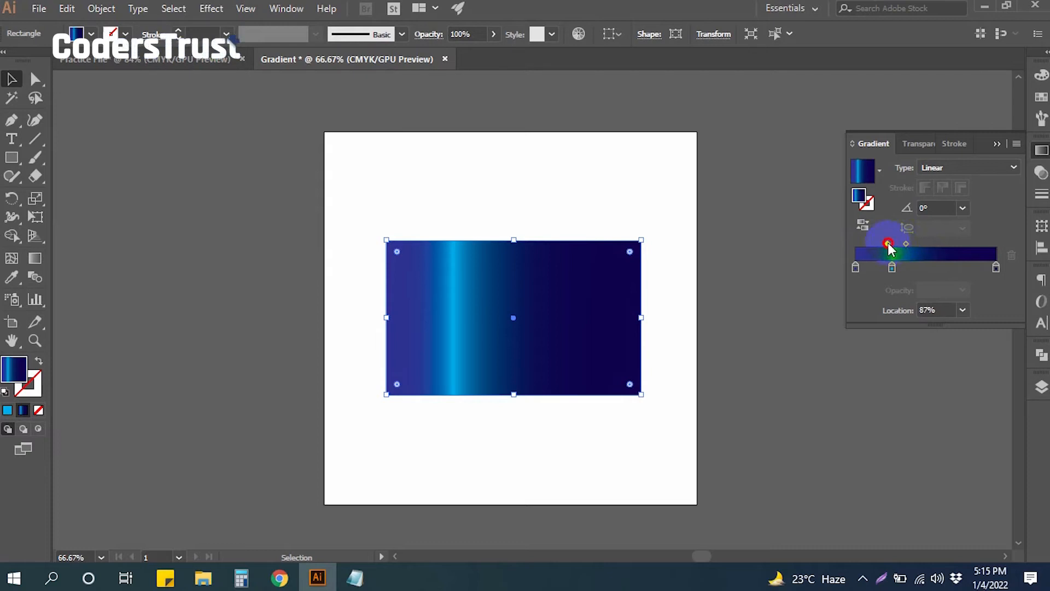
click(733, 248)
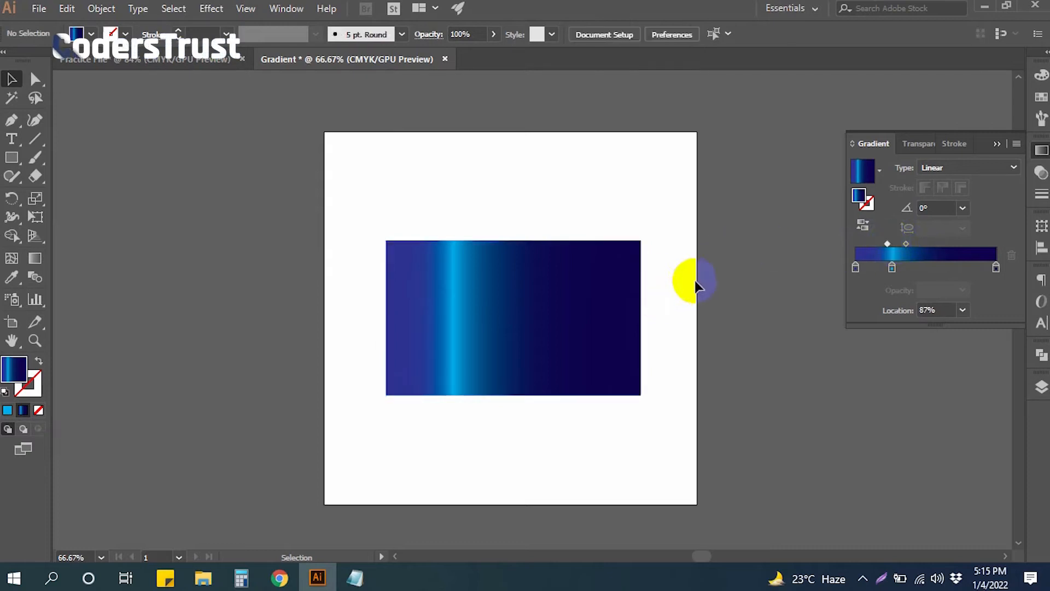
Try adding two extra colour stops near the gradient's navy end and removing them, and reversing the gradient and back.
click(569, 326)
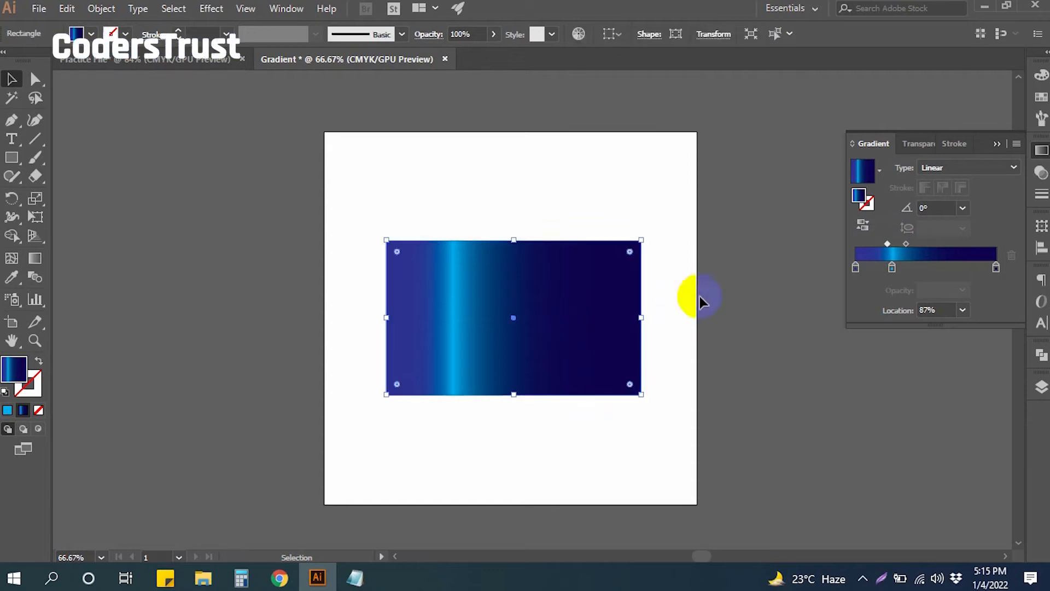
click(943, 269)
click(971, 268)
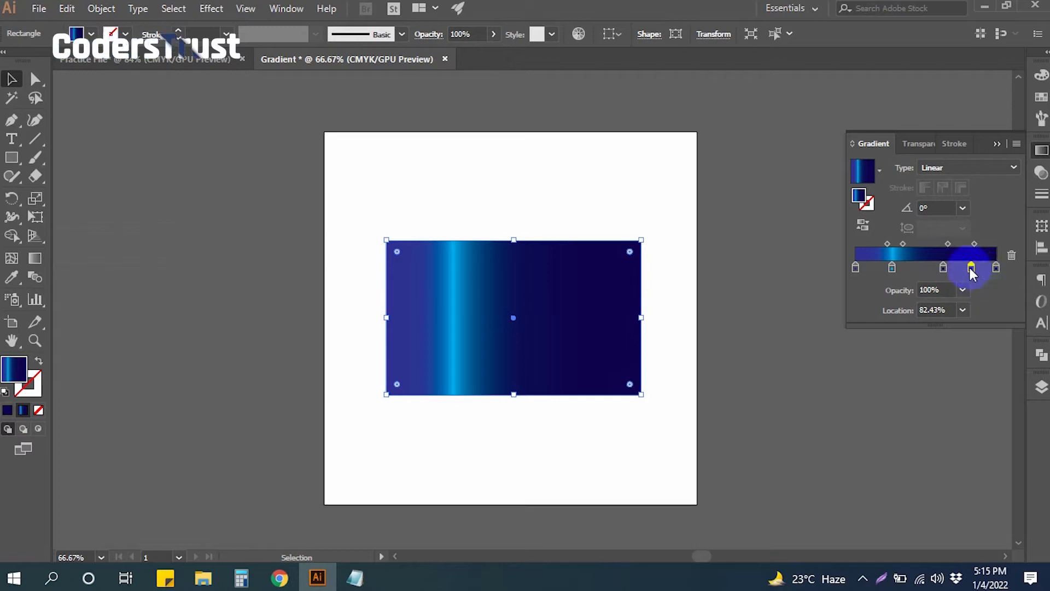
drag(971, 286, 945, 290)
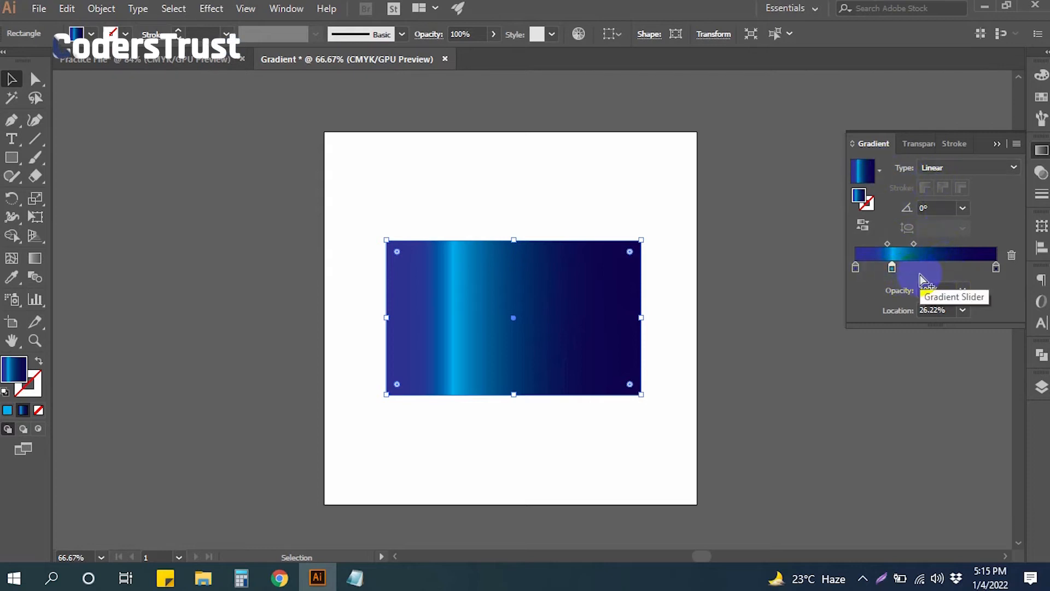
click(869, 225)
click(868, 226)
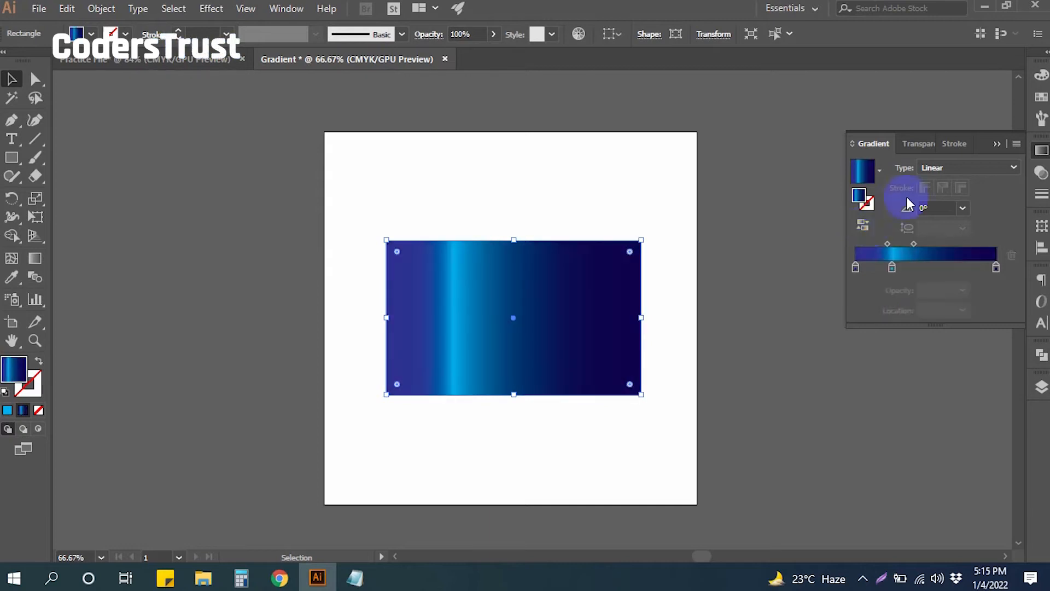
Change the rectangle's gradient type from Linear to Radial and check the fill with the rectangle deselected.
click(954, 169)
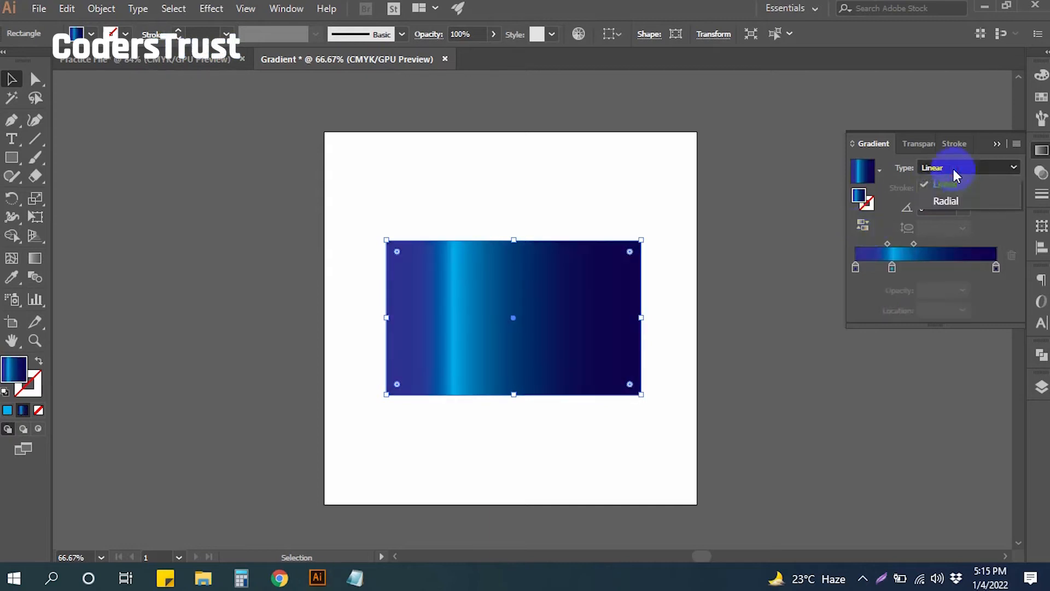
click(955, 200)
click(697, 197)
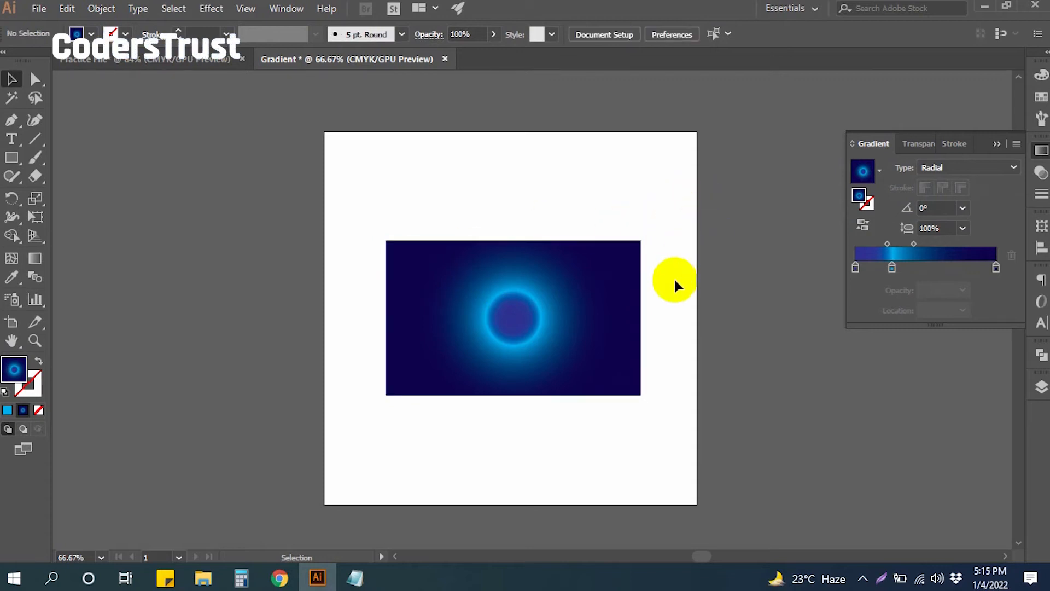
click(617, 300)
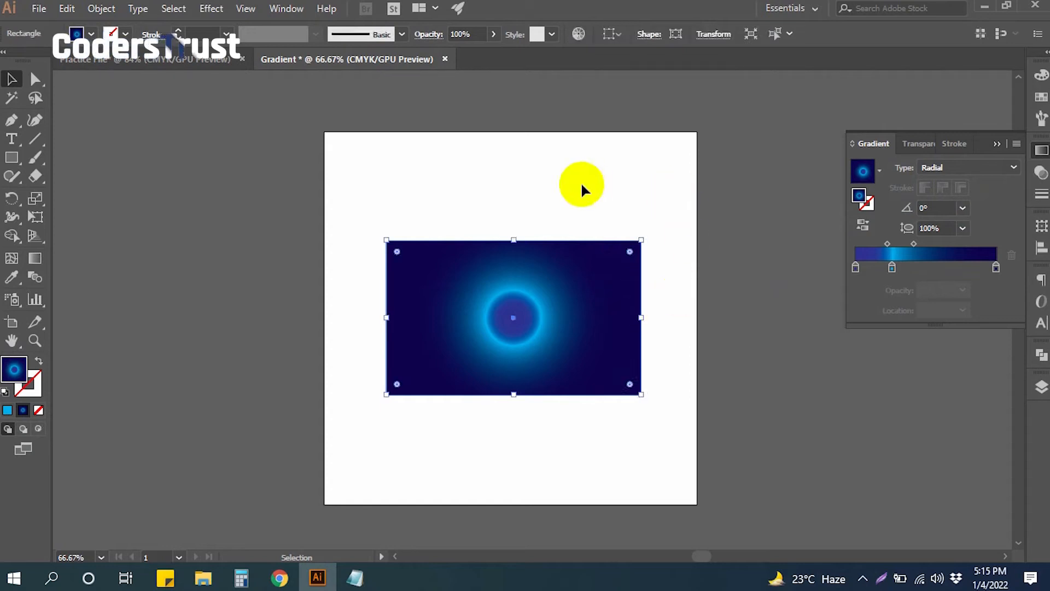
click(718, 281)
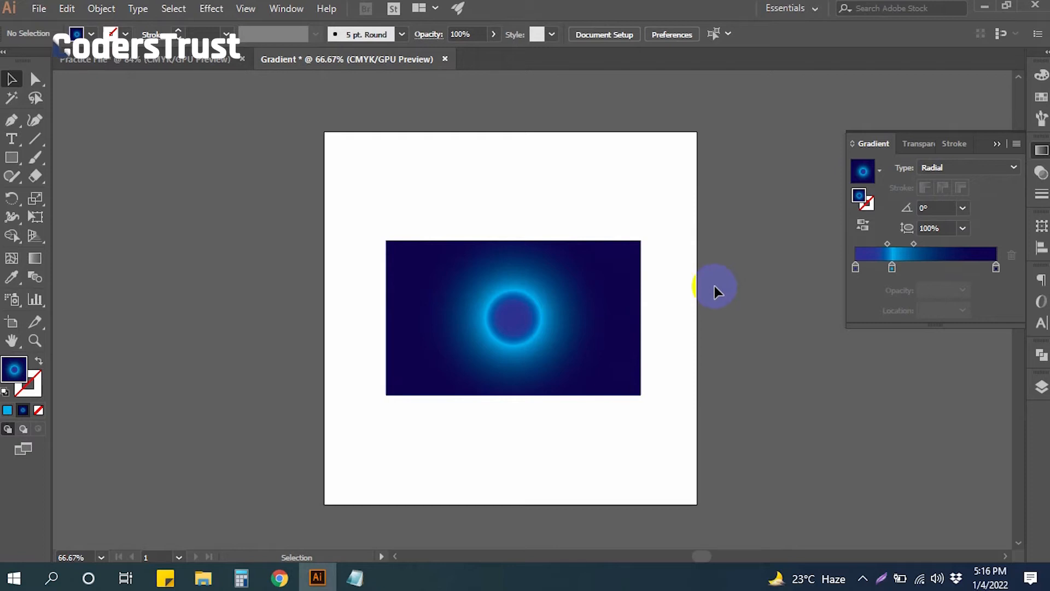
Try several swatches on the radial gradient's outer end stop and settle on the dark blue swatch.
click(562, 282)
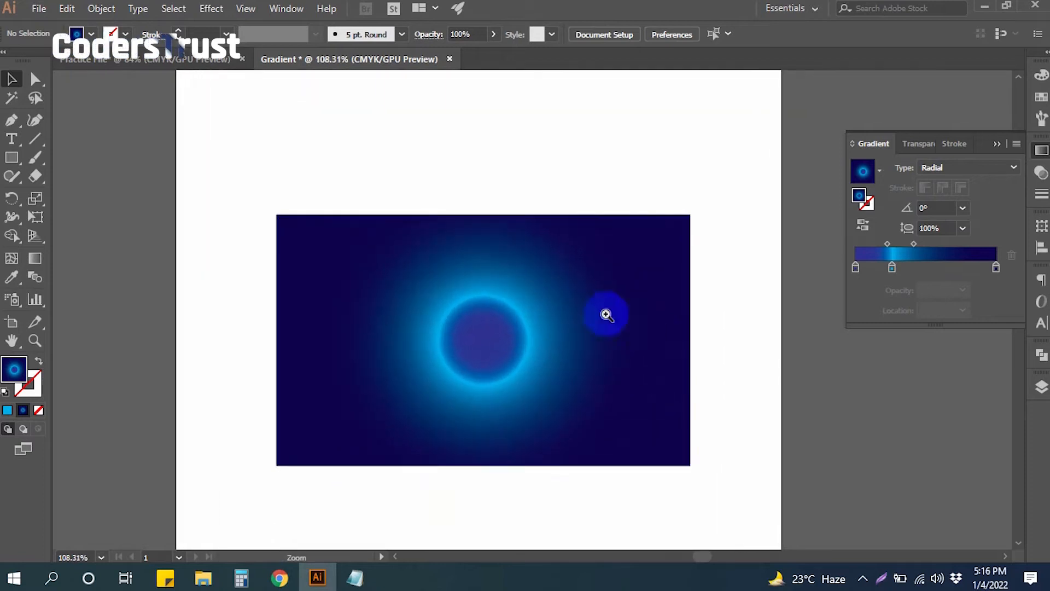
click(606, 314)
click(565, 321)
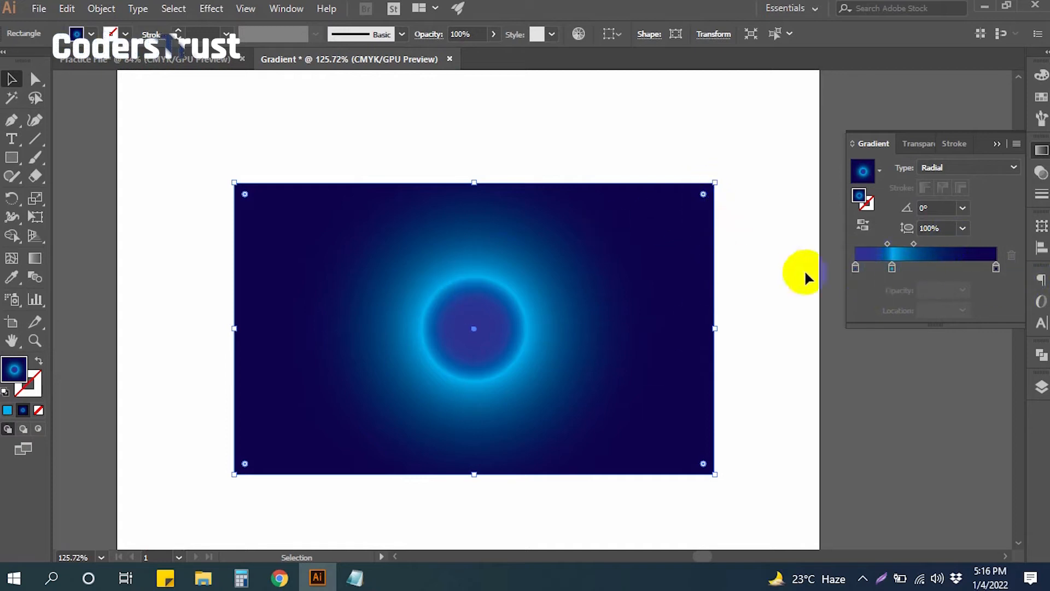
double_click(996, 267)
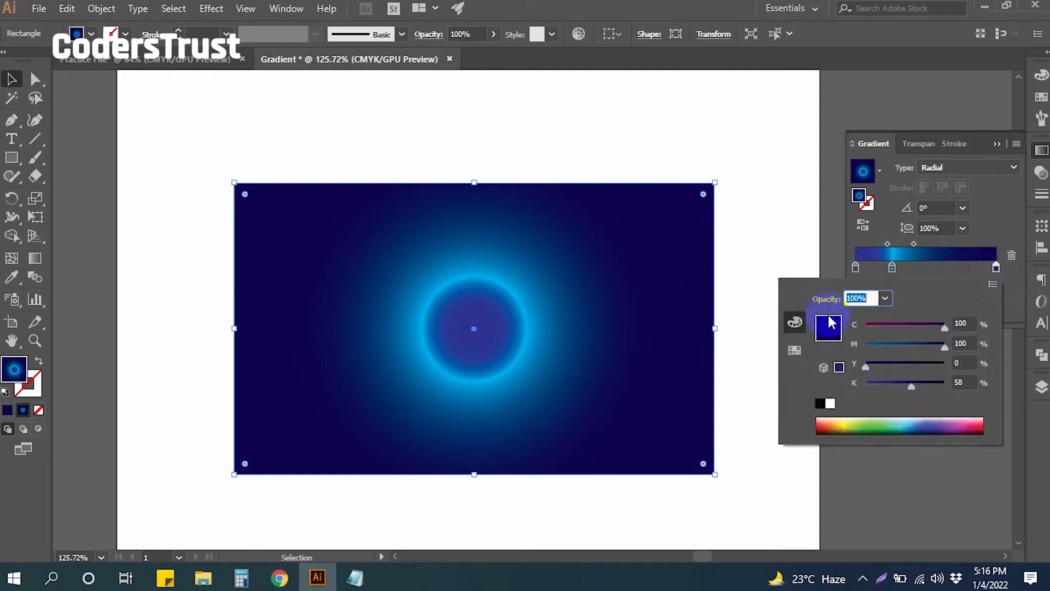
click(794, 349)
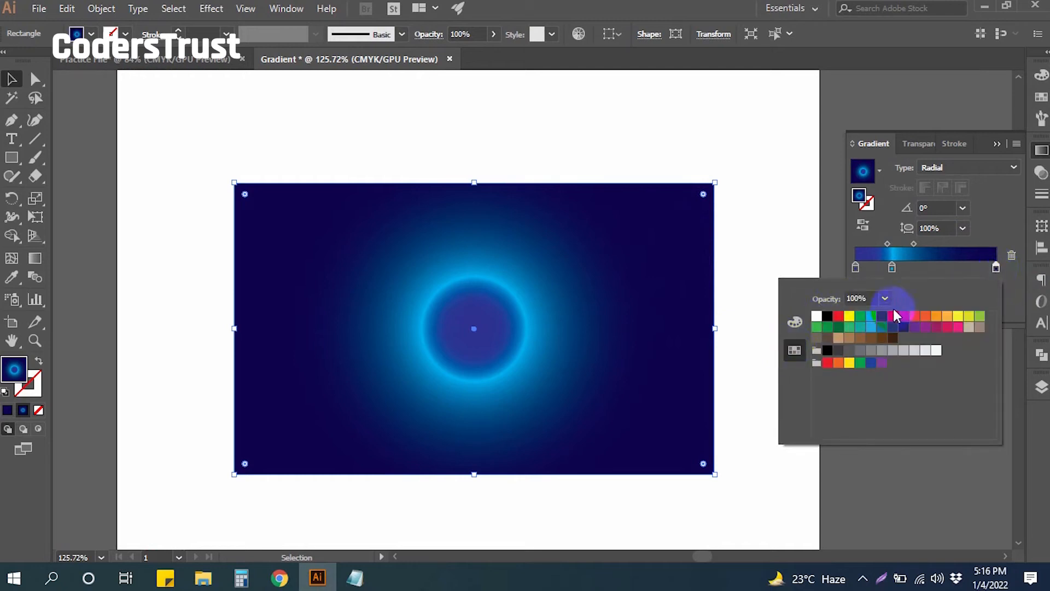
click(871, 328)
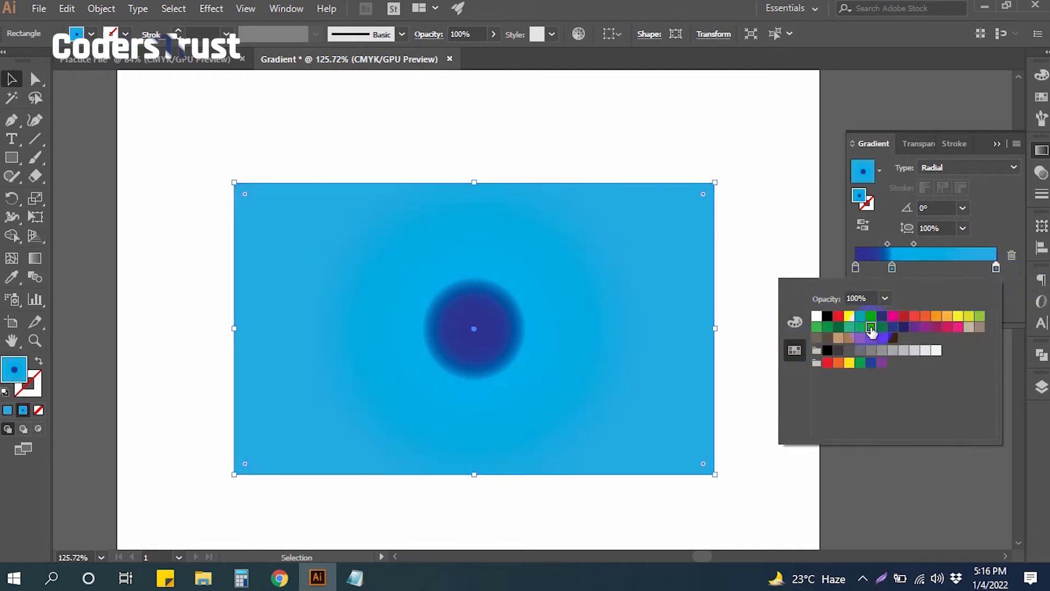
click(849, 338)
click(849, 327)
click(838, 327)
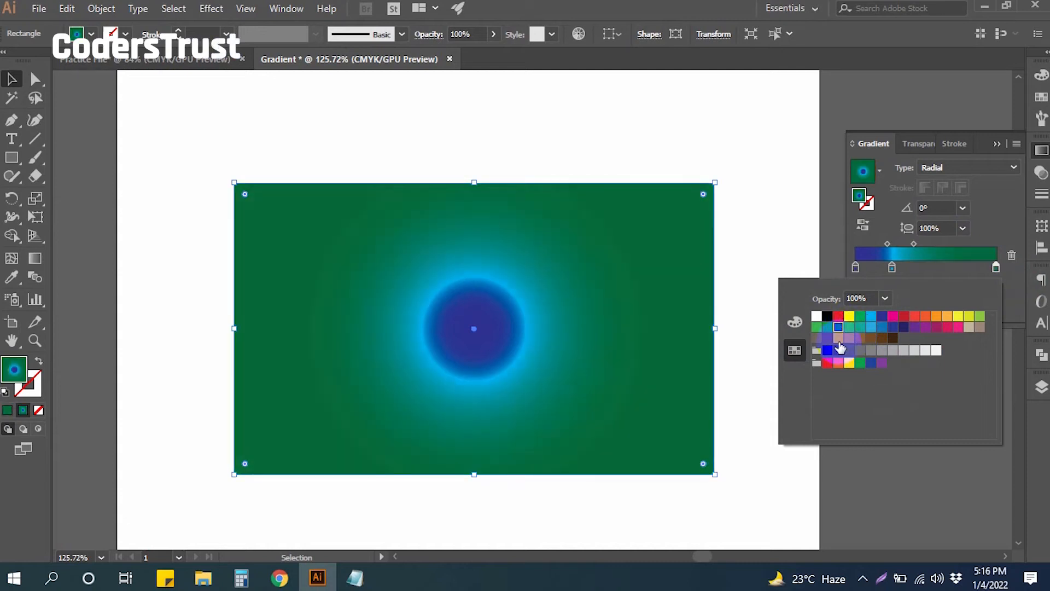
click(837, 351)
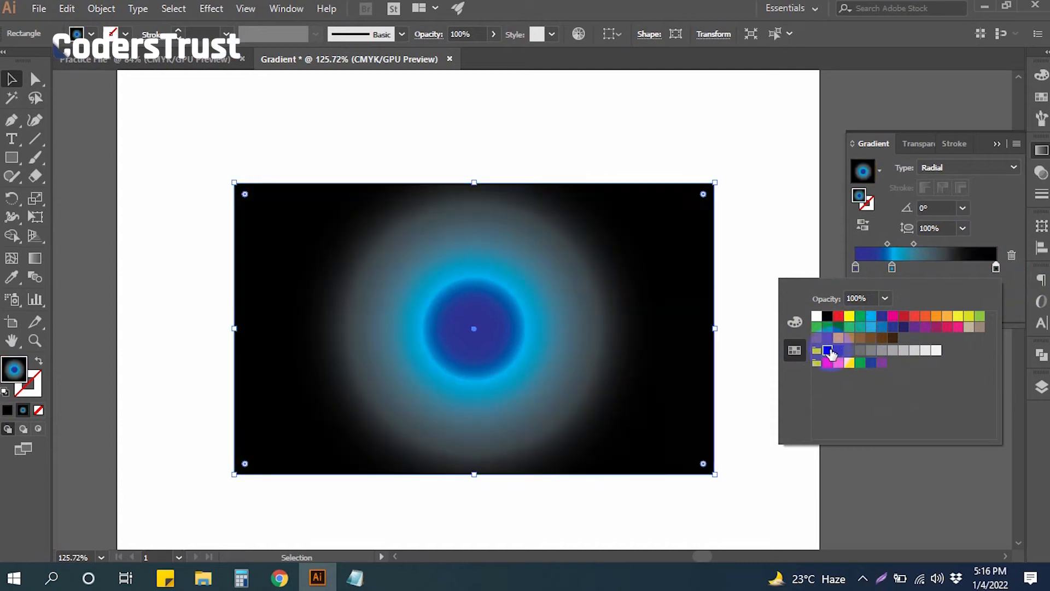
click(915, 328)
click(925, 327)
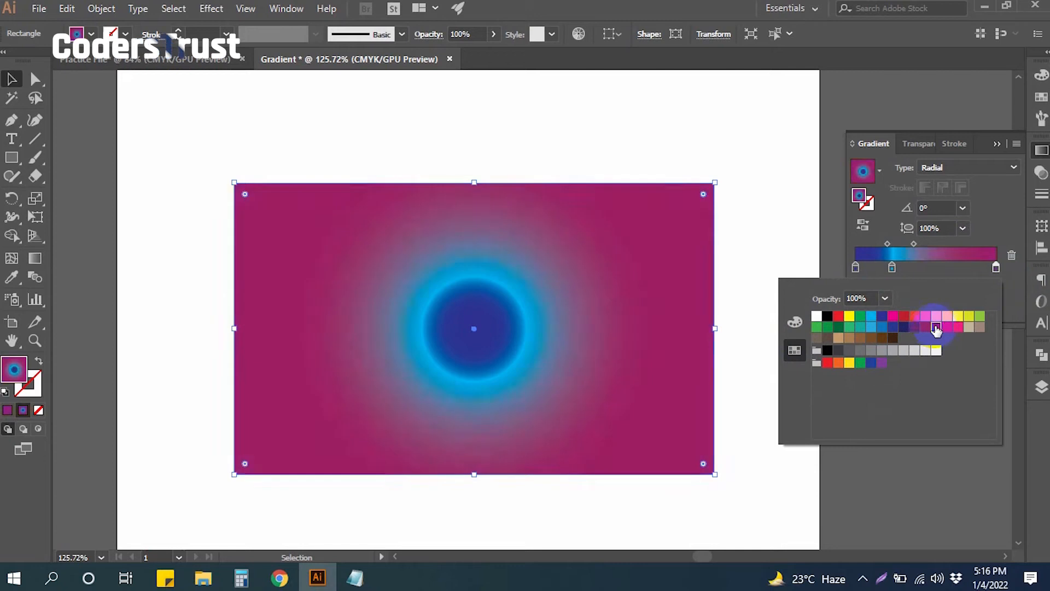
click(947, 326)
click(883, 317)
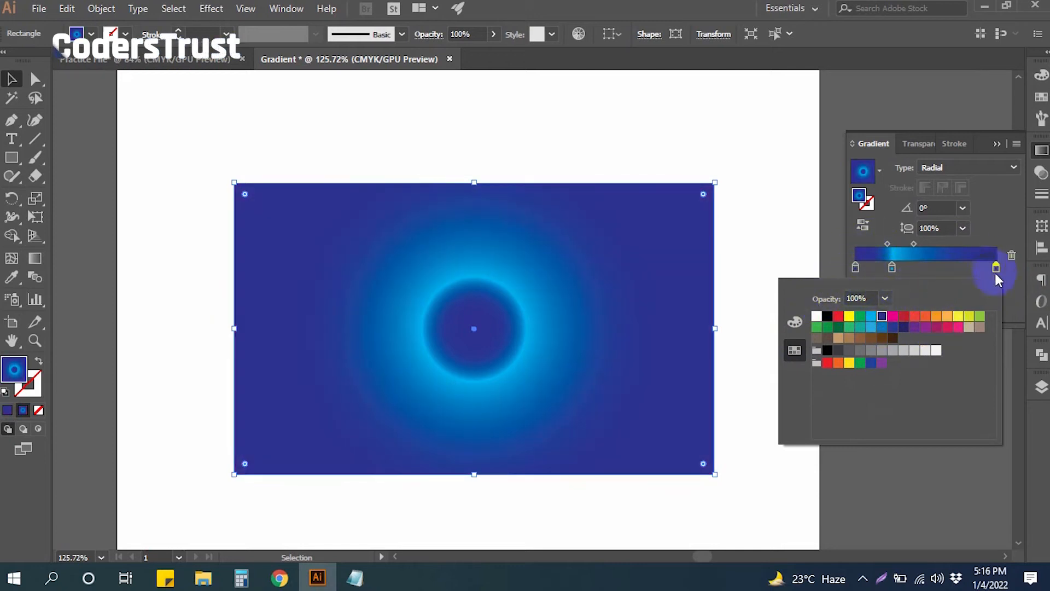
click(1013, 204)
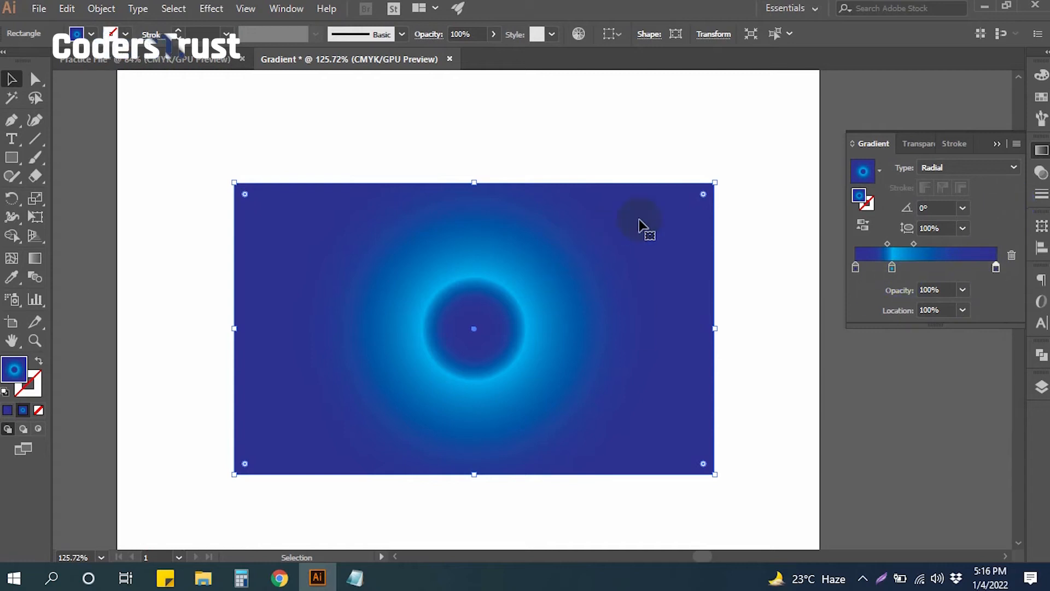
Set the outer end stop's opacity to 0% and move the rectangle partly off the artboard to show its transparent edge.
click(962, 290)
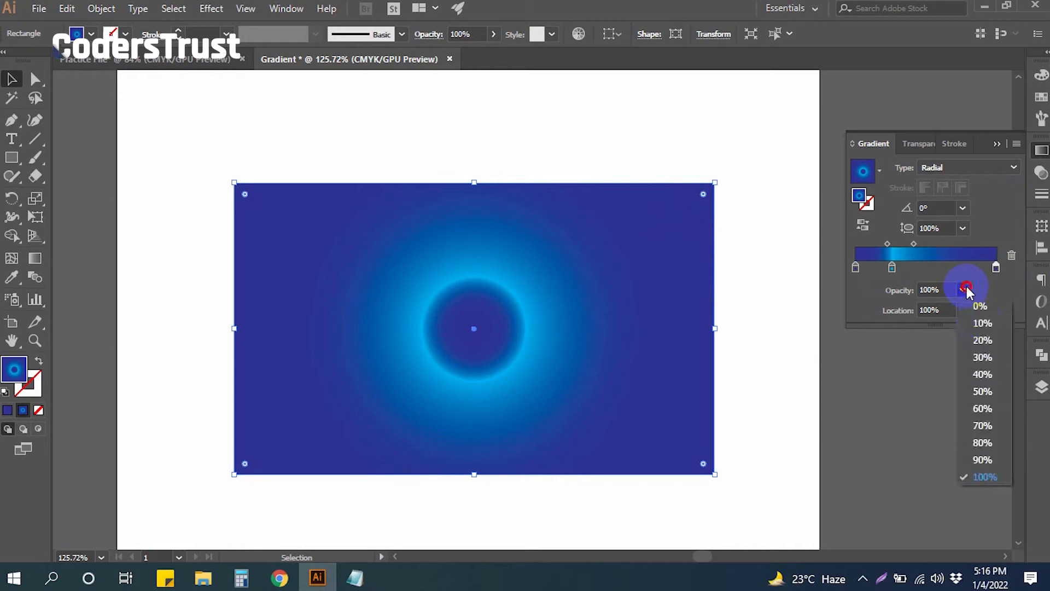
click(980, 304)
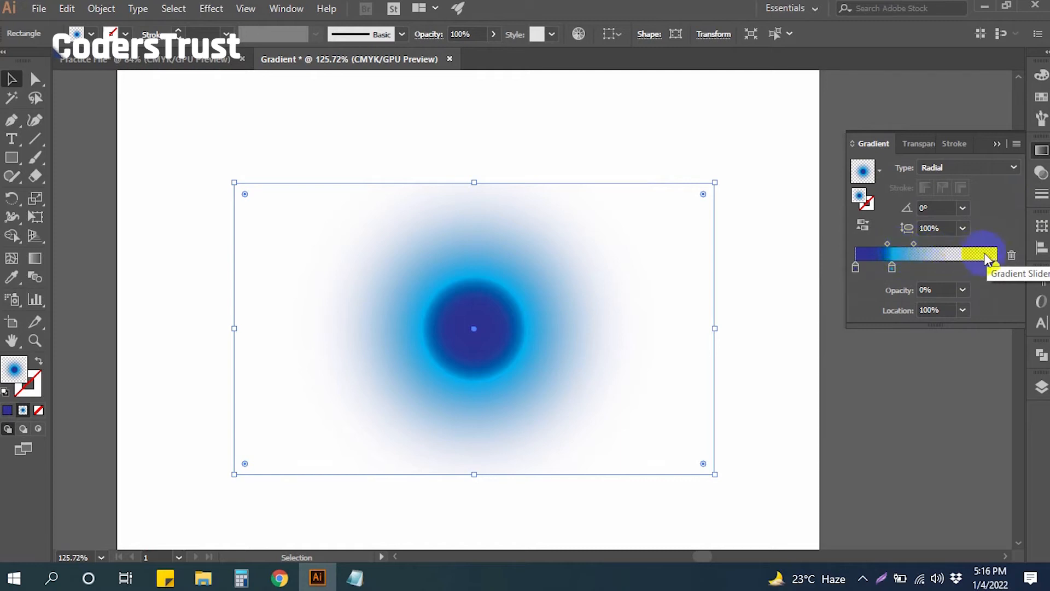
click(784, 360)
drag(701, 335, 678, 335)
click(566, 313)
drag(529, 331, 547, 358)
click(636, 372)
drag(462, 354, 548, 362)
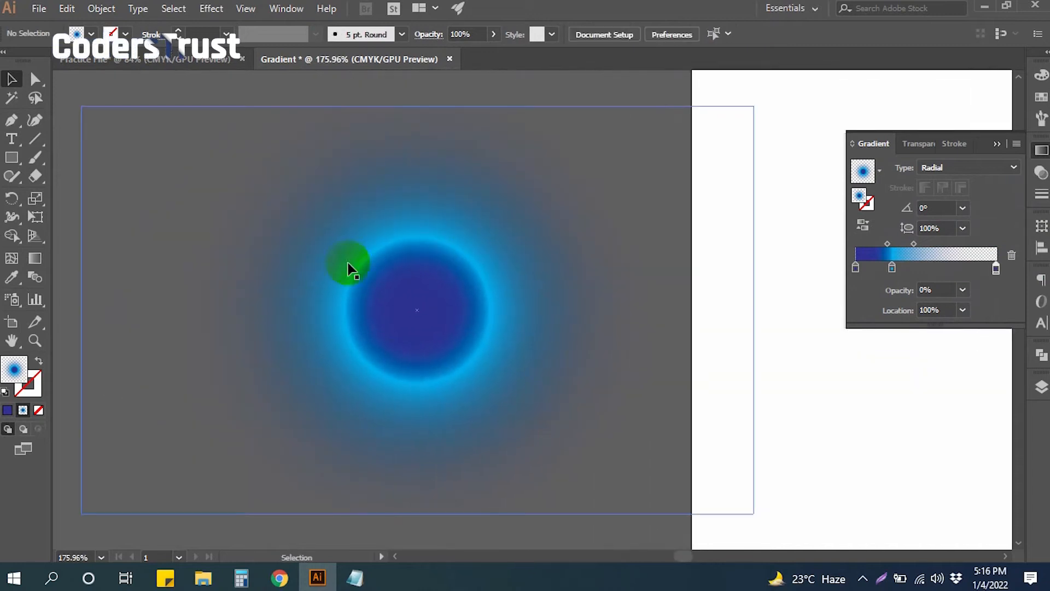
drag(770, 383, 544, 393)
drag(428, 317, 469, 378)
Undo the rectangle's move and the outer end stop's opacity change.
key(ctrl+space)
key(ctrl+z)
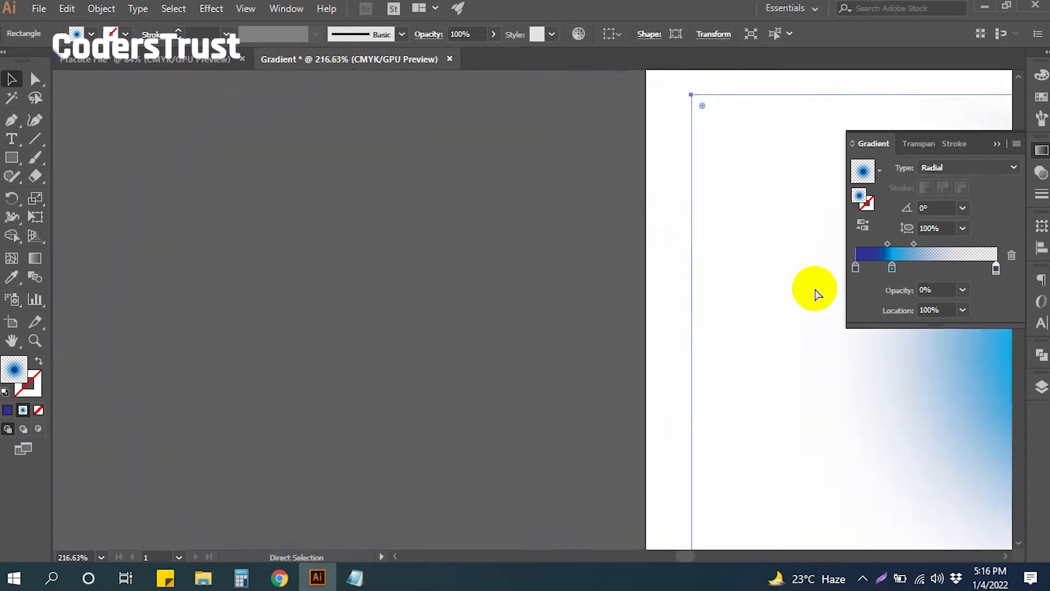
key(ctrl+z)
drag(755, 360, 588, 392)
key(ctrl+z)
key(ctrl+z)
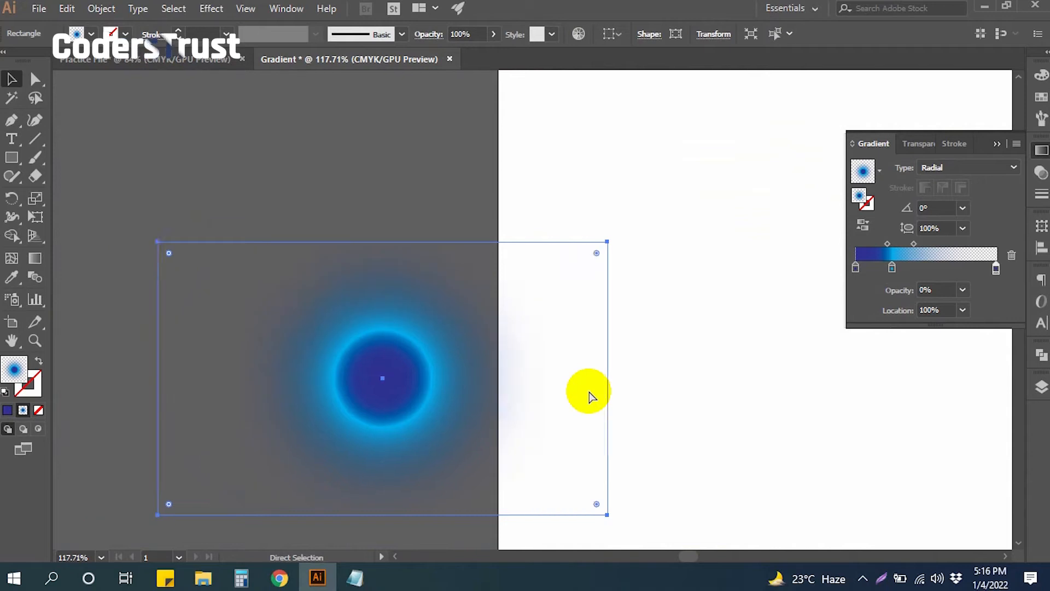
key(ctrl+z)
key(ctrl+z)
drag(801, 417, 567, 363)
drag(649, 417, 577, 359)
drag(646, 382, 602, 374)
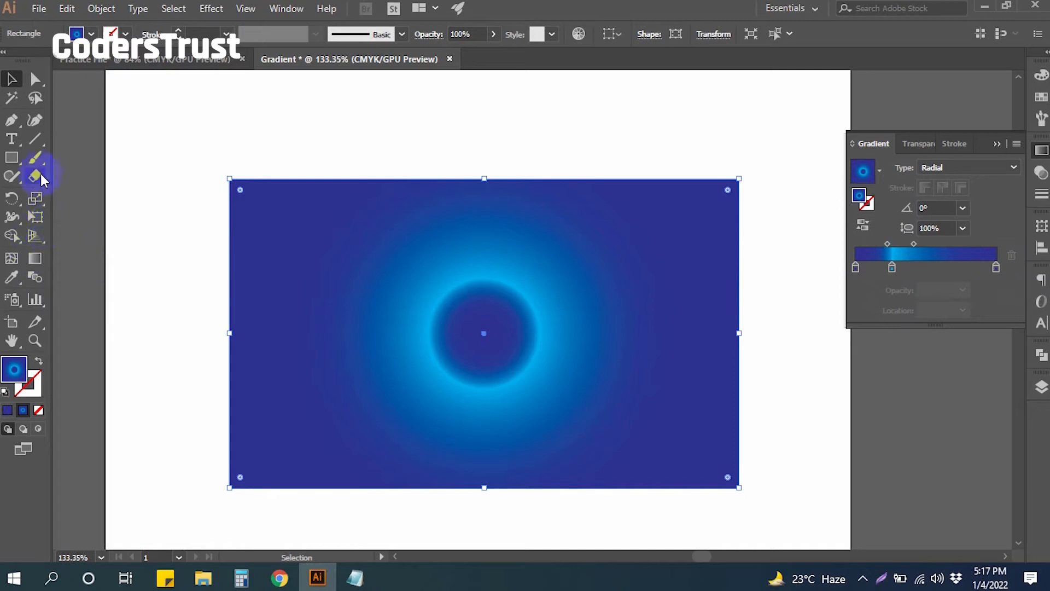
Use the Gradient tool on the rectangle to pull the outer midpoint inward and move the light blue stop farther from the centre.
click(36, 259)
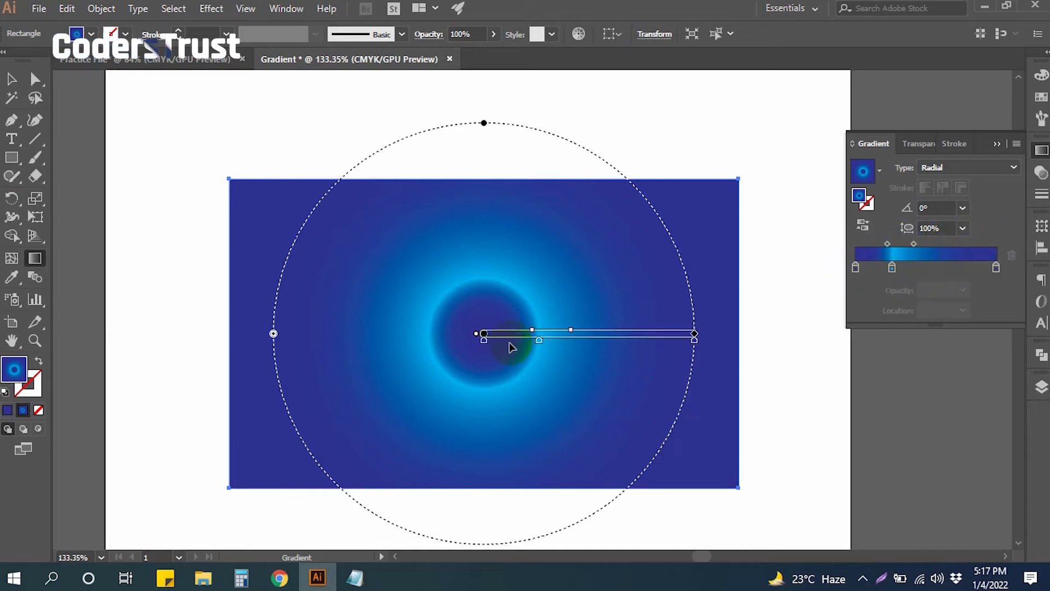
click(562, 333)
drag(567, 332, 554, 333)
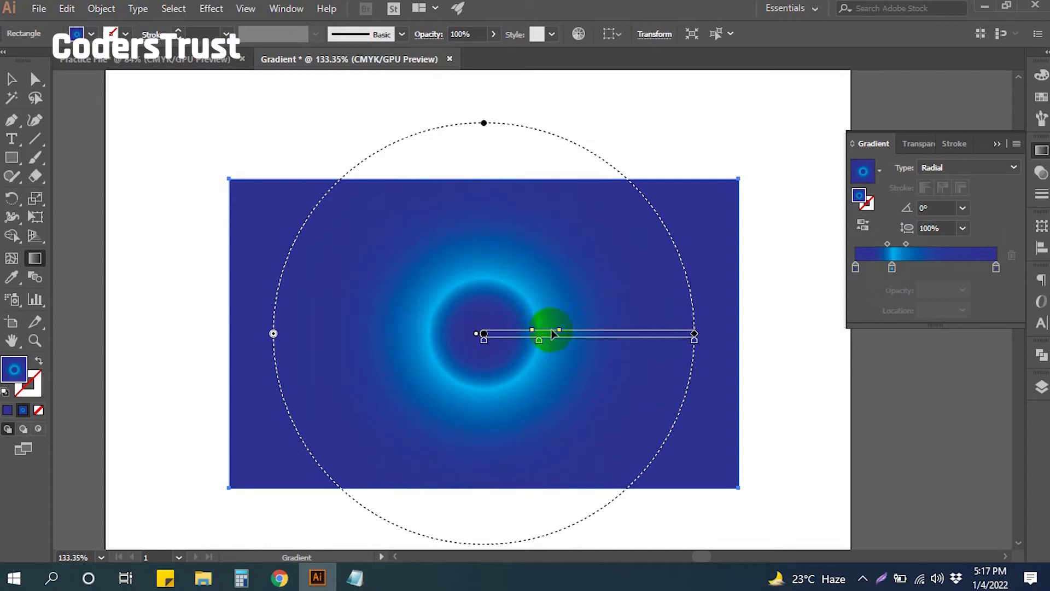
click(540, 341)
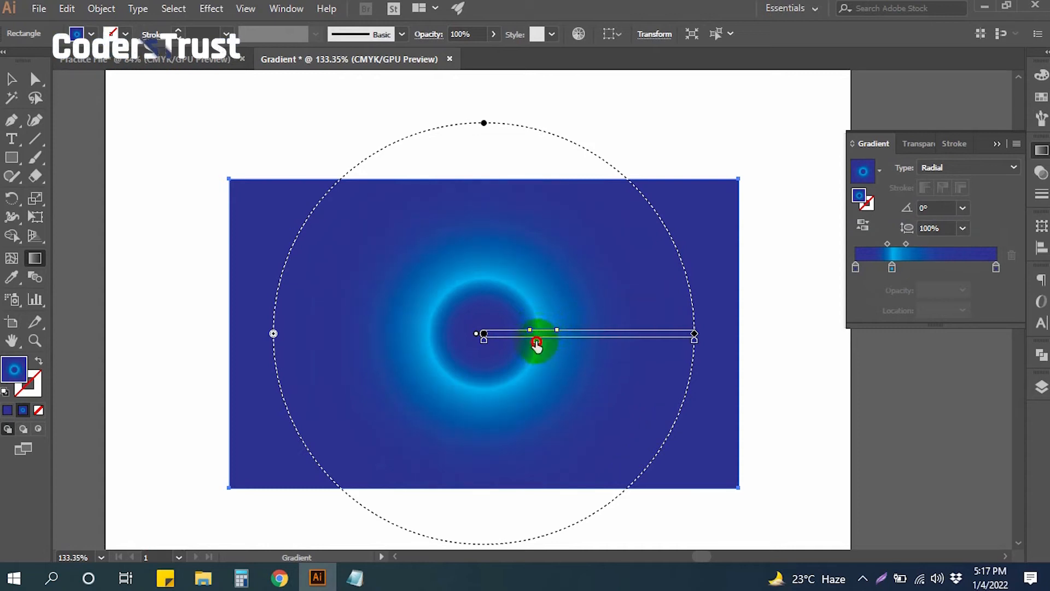
drag(533, 344, 564, 342)
mouse_move(565, 344)
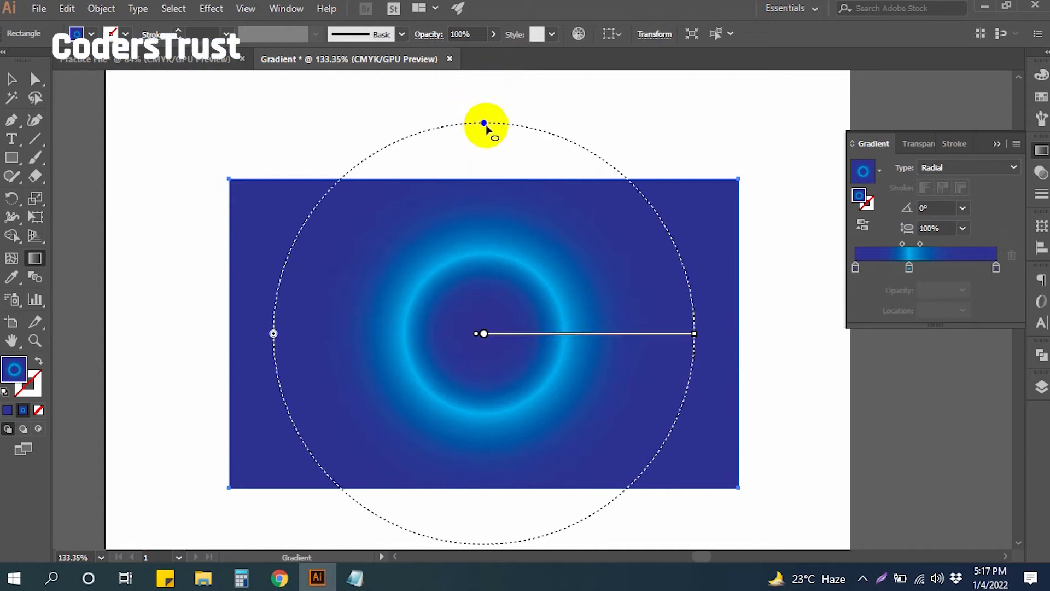
Flatten the radial gradient into a horizontal ellipse with an aspect ratio of about 56.4% and deselect the rectangle.
drag(484, 124, 491, 220)
click(499, 155)
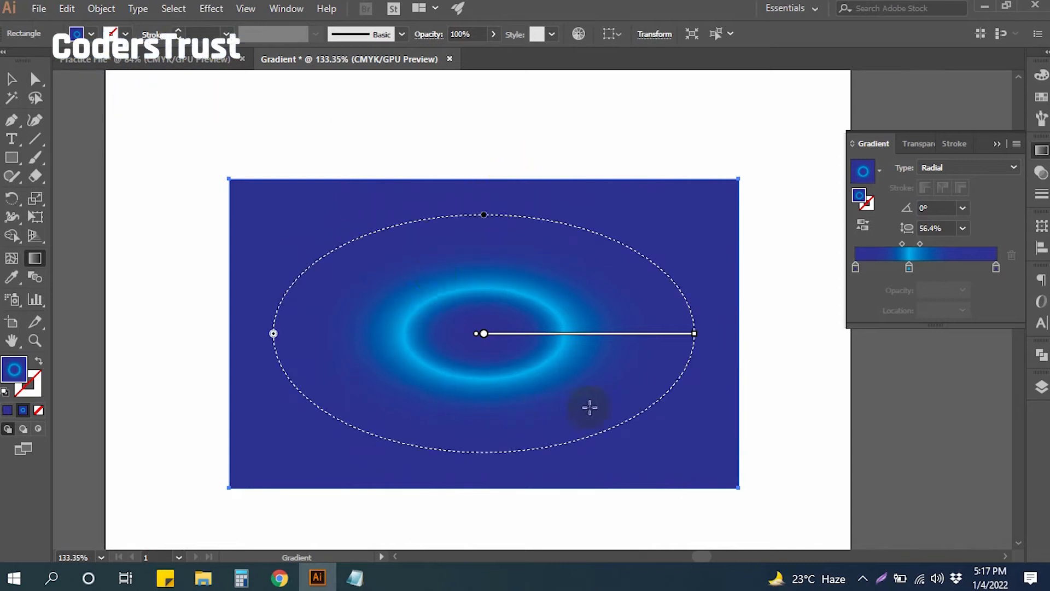
click(11, 79)
click(193, 169)
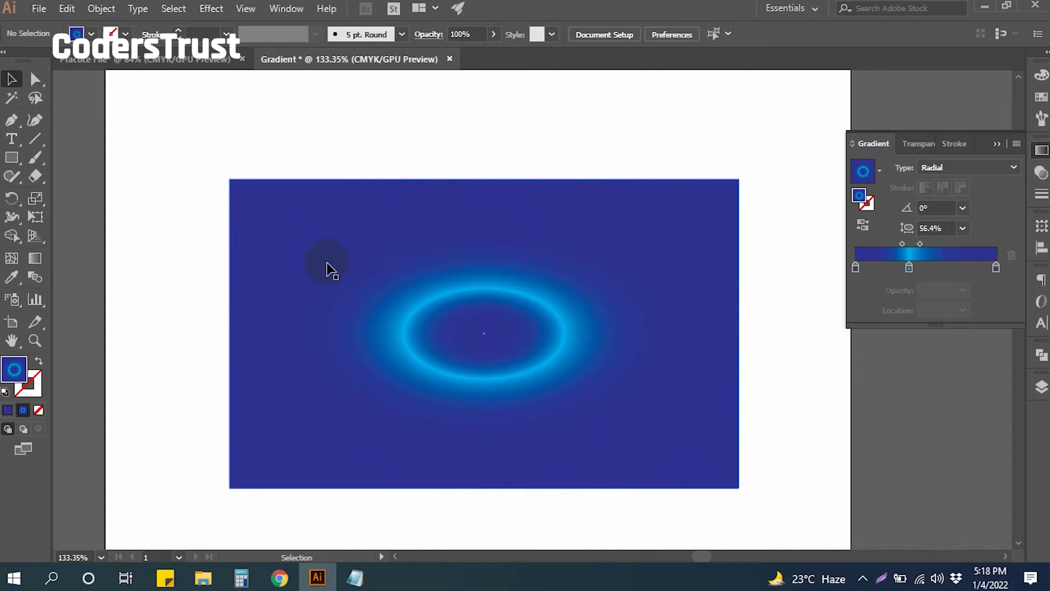
Redraw the radial gradient from new centres, ending in the rectangle's lower-left area, and flatten it to an aspect ratio of about 57%.
click(361, 255)
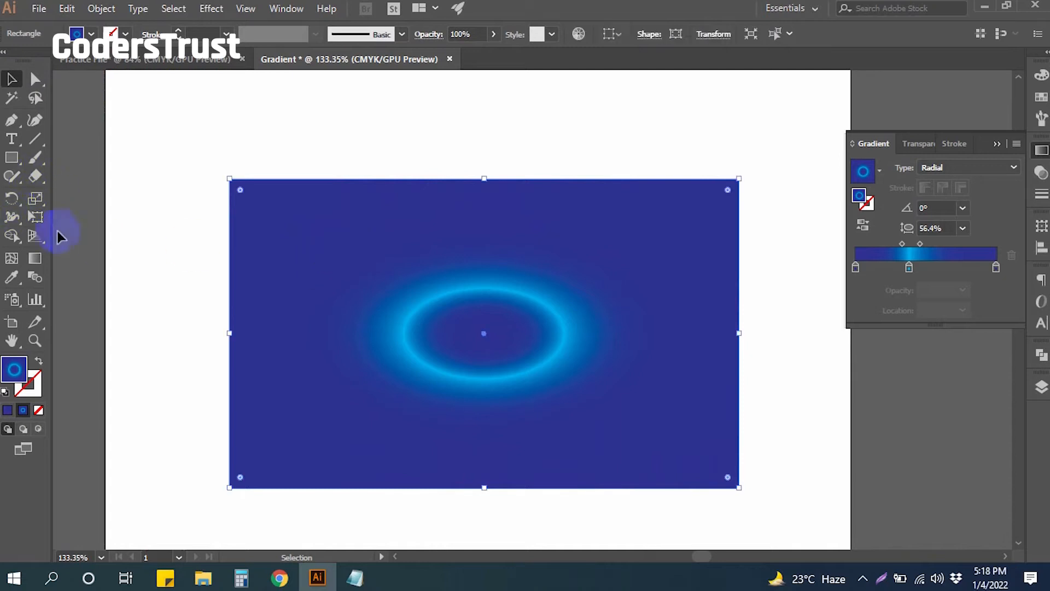
click(37, 257)
drag(310, 235, 456, 234)
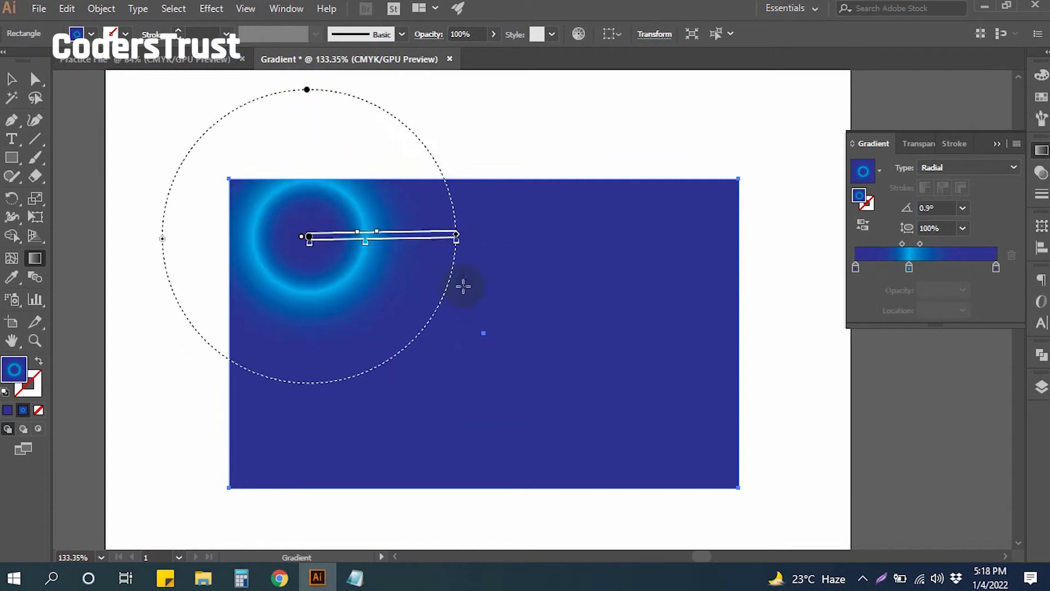
drag(385, 392, 537, 395)
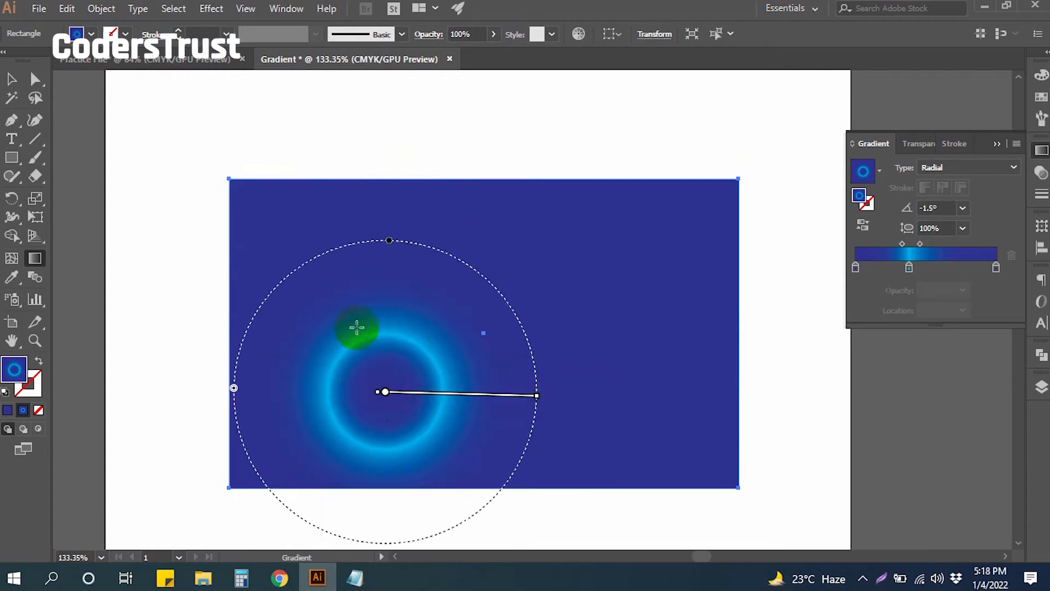
drag(389, 242, 377, 300)
click(12, 80)
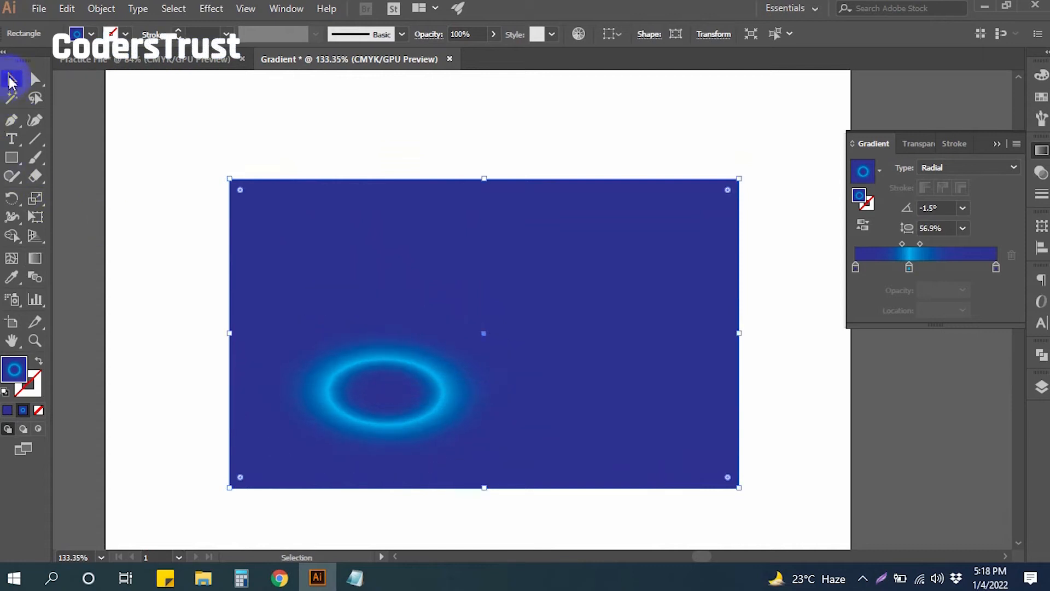
Change the gradient type to Linear and draw it diagonally from the rectangle's upper-left corner to its lower-right corner.
click(989, 170)
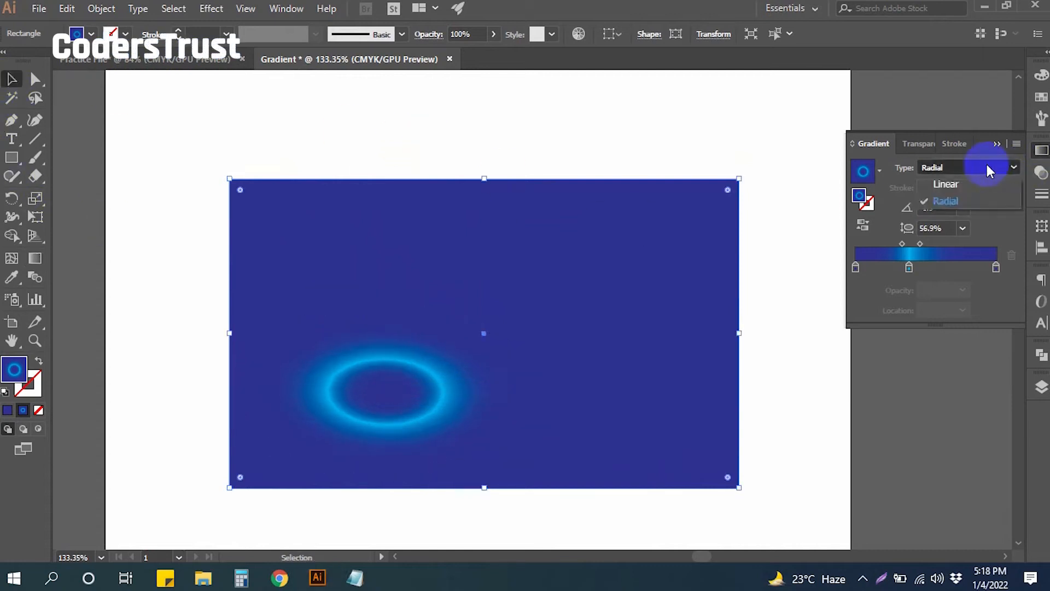
click(961, 183)
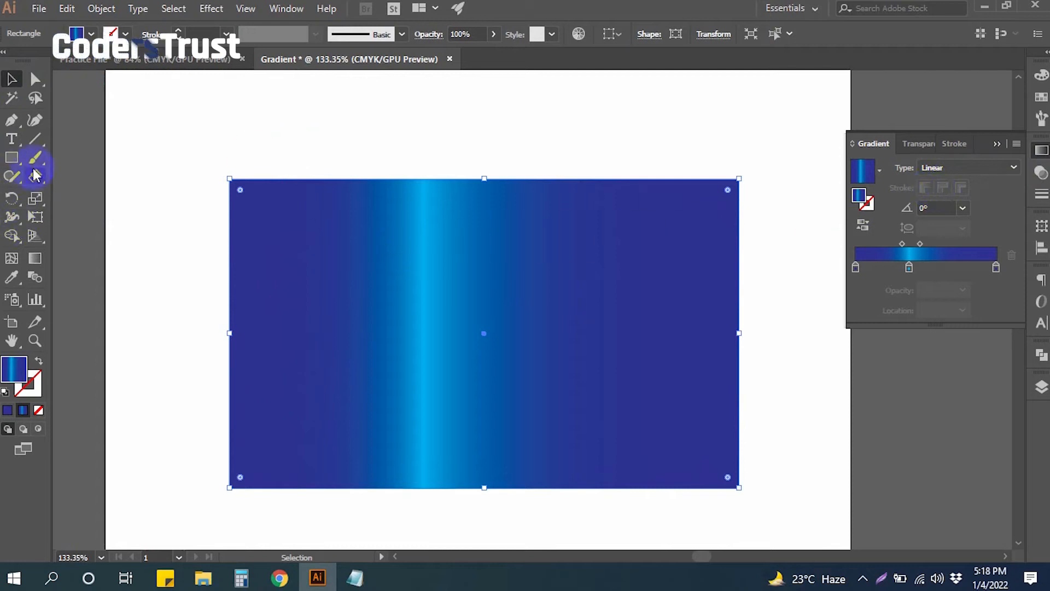
click(34, 259)
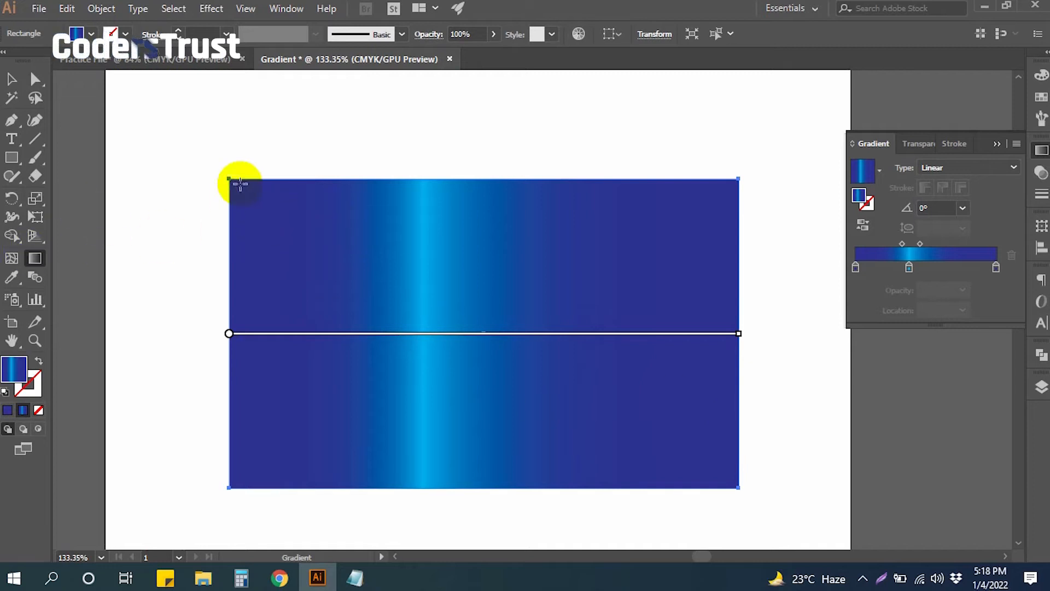
mouse_move(241, 188)
mouse_down()
mouse_move(411, 321)
mouse_move(719, 475)
mouse_up()
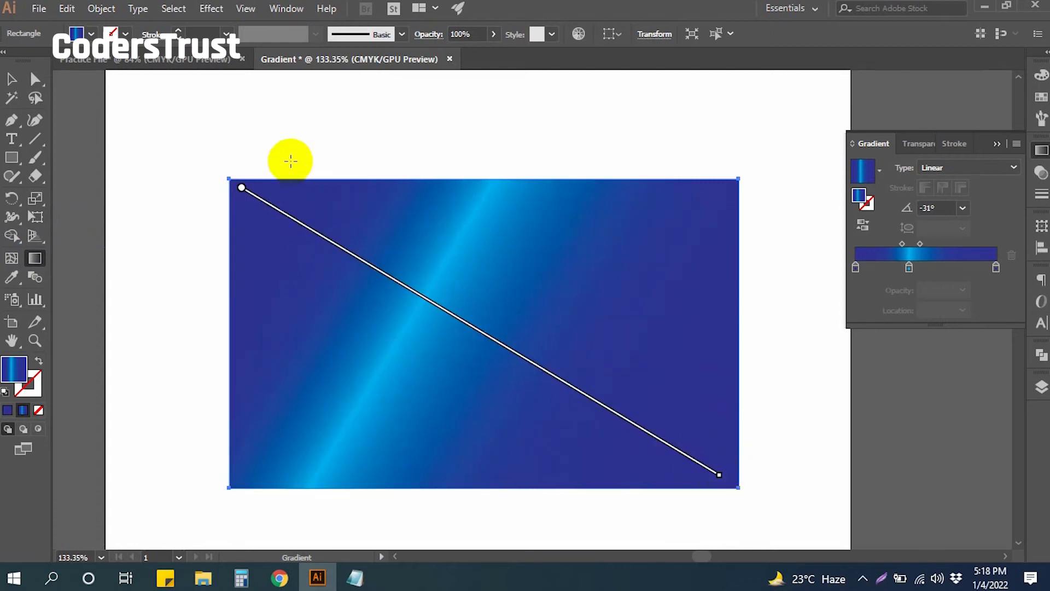
Redraw the linear gradient across the rectangle in many directions and lengths, ending with a short, nearly horizontal line through its middle.
drag(605, 282, 389, 373)
drag(352, 338, 568, 331)
drag(551, 230, 441, 398)
drag(398, 366, 542, 347)
drag(469, 341, 443, 346)
drag(363, 343, 337, 348)
drag(312, 331, 674, 305)
drag(399, 307, 443, 321)
drag(384, 239, 509, 356)
drag(410, 264, 553, 396)
drag(353, 254, 496, 340)
drag(582, 260, 457, 352)
drag(363, 323, 586, 345)
drag(647, 321, 466, 418)
drag(340, 365, 567, 314)
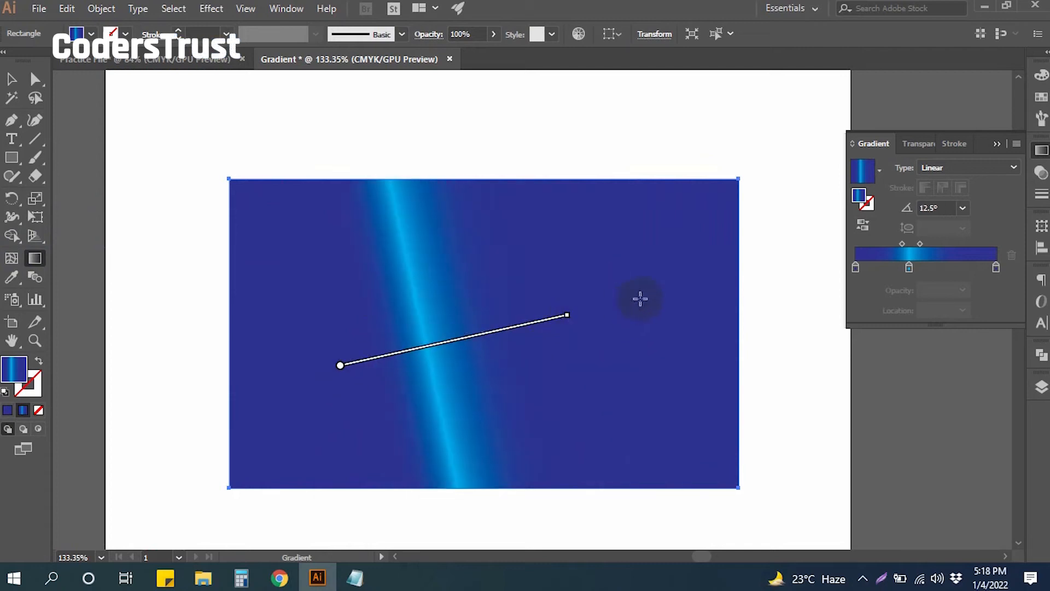
drag(441, 347, 642, 289)
drag(394, 288, 609, 394)
drag(570, 208, 329, 397)
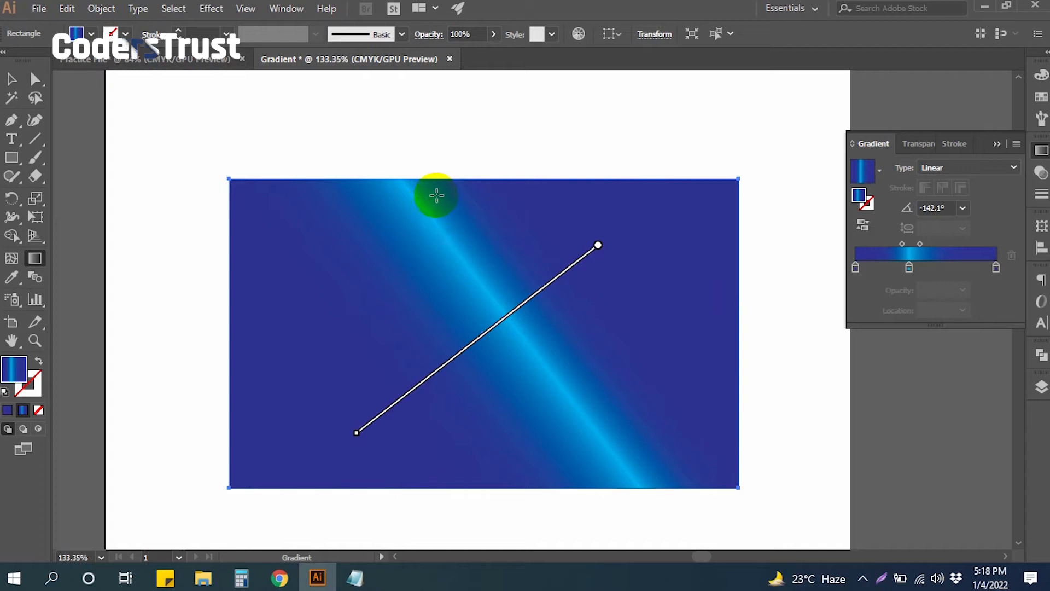
drag(355, 332, 571, 334)
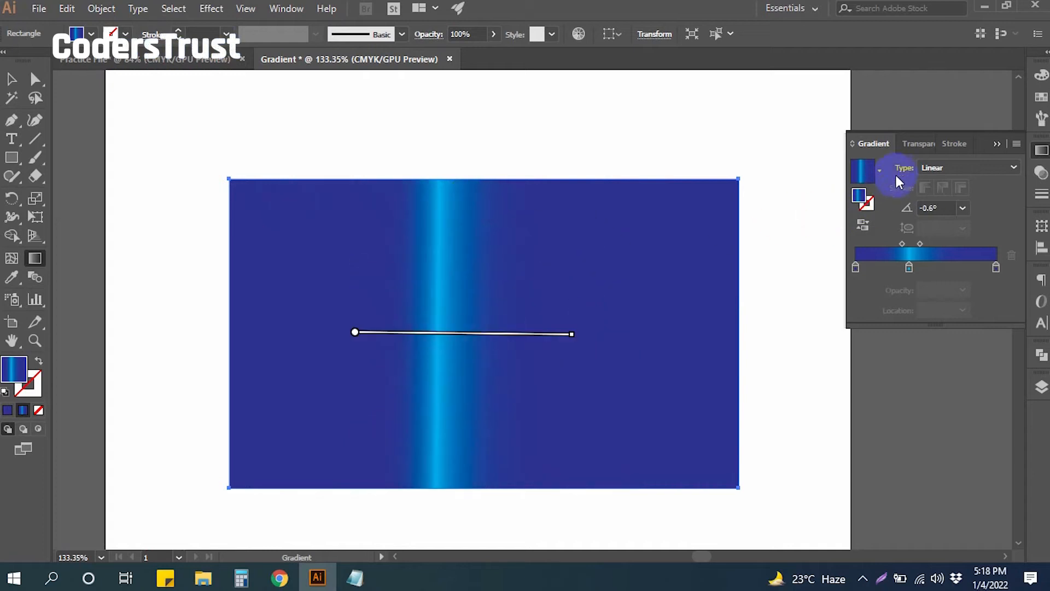
Apply the Orange, Yellow preset gradient to the rectangle and redraw it in several directions and lengths.
click(878, 168)
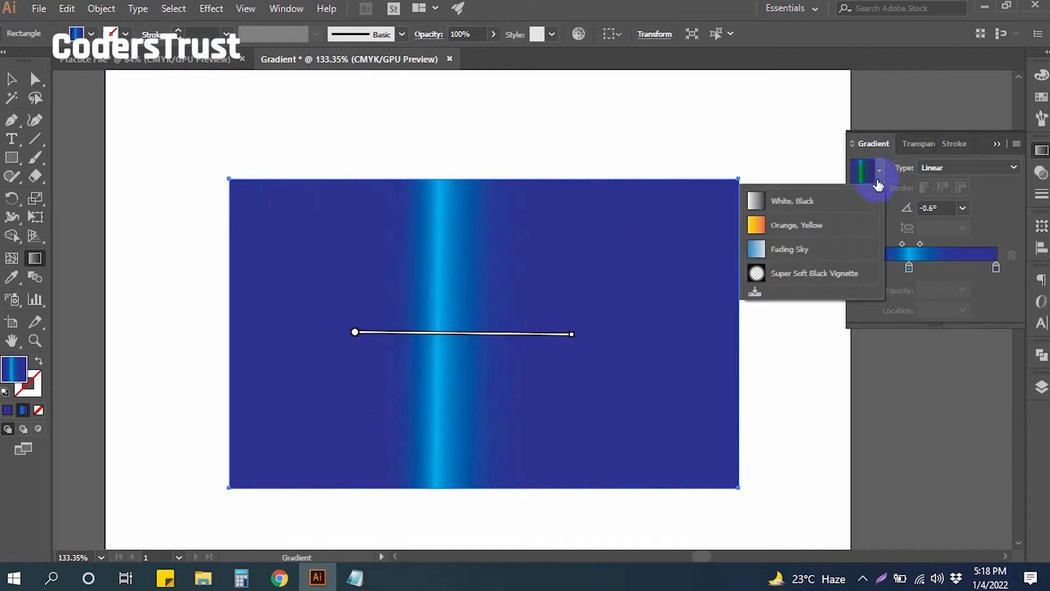
click(782, 227)
drag(653, 245, 343, 407)
drag(356, 277, 839, 493)
drag(612, 279, 508, 340)
drag(445, 253, 493, 317)
drag(556, 237, 553, 345)
drag(501, 365, 467, 215)
drag(368, 281, 558, 359)
drag(538, 241, 485, 330)
Change the gradient type to Radial and redraw it from several centres, ending in the rectangle's upper-left area at about -31.8°.
click(967, 167)
click(952, 198)
drag(541, 304, 612, 356)
drag(687, 344, 429, 345)
drag(679, 246, 426, 245)
drag(386, 274, 713, 187)
drag(624, 334, 766, 246)
drag(330, 257, 559, 398)
Check the deselected fill with the whole artboard in view, and return the rectangle to the Linear gradient at 0°.
click(12, 81)
click(157, 191)
key(z)
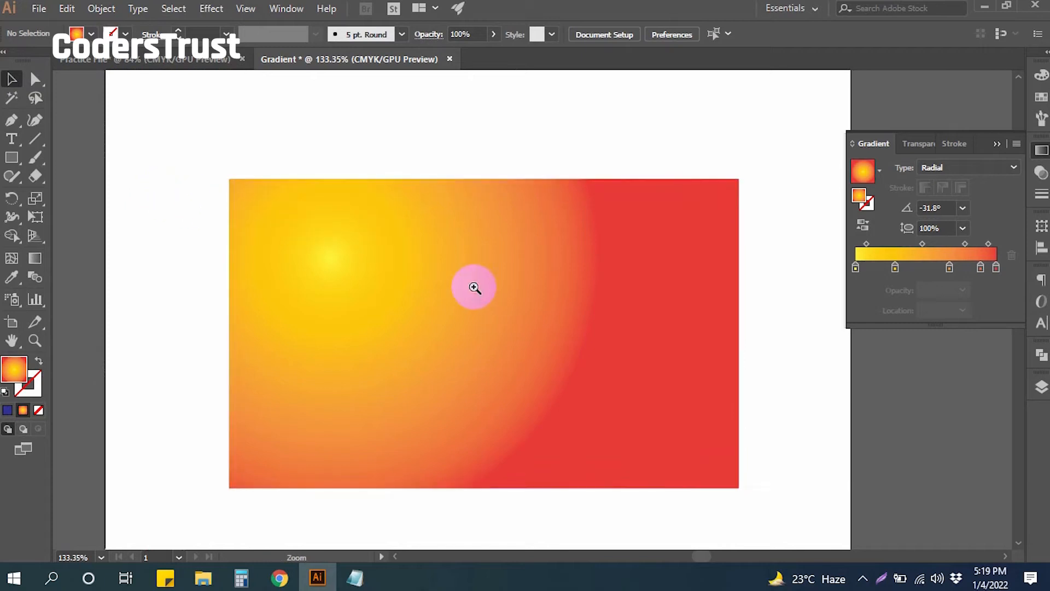
drag(474, 287, 359, 312)
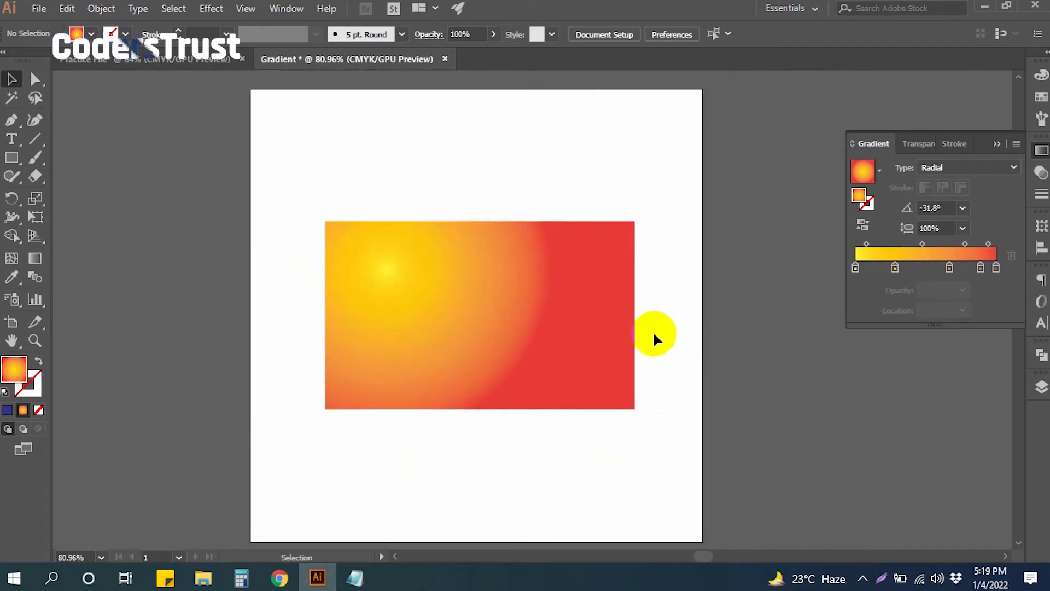
click(508, 338)
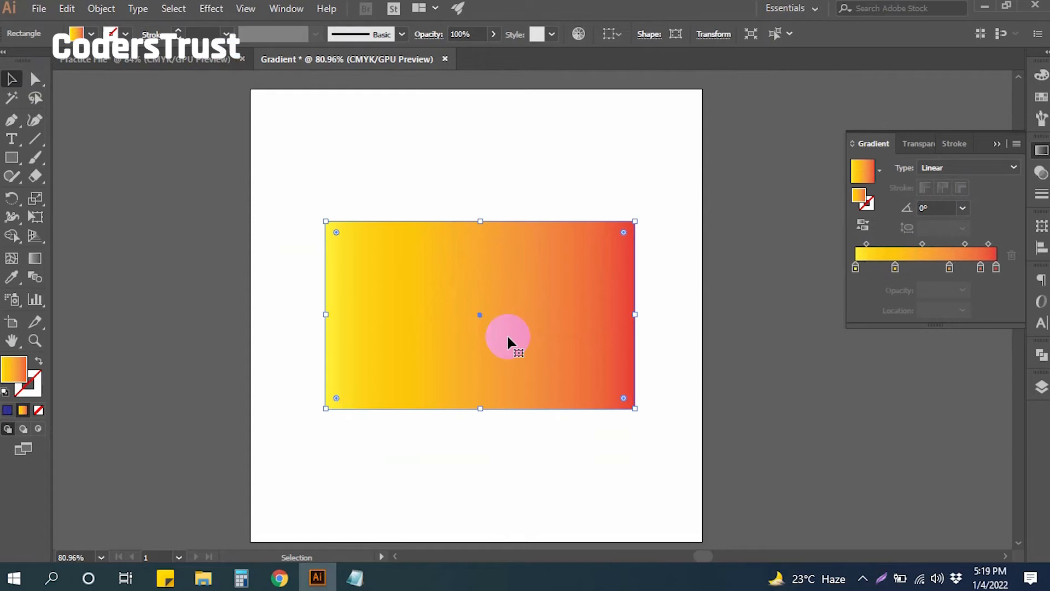